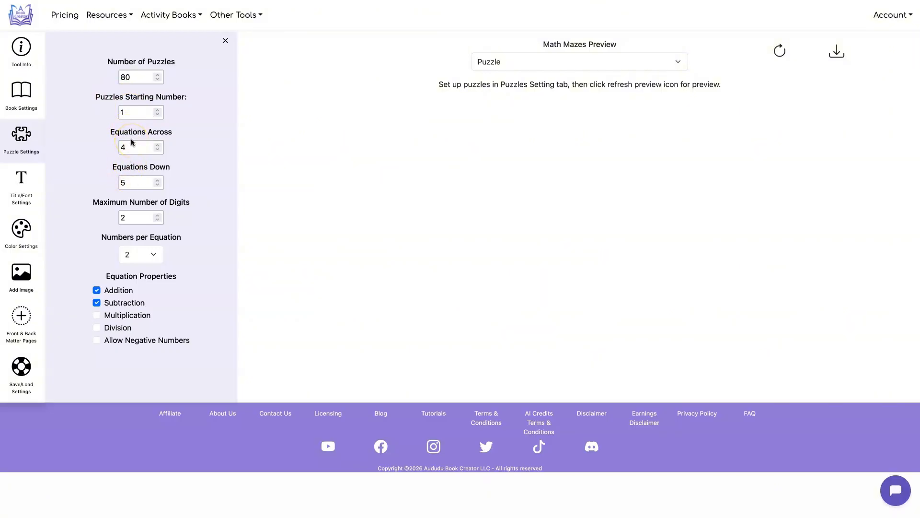
# Set the maximum number of digits for the puzzle equations to 4
pyautogui.moveTo(110, 132); pyautogui.dragTo(178, 138)
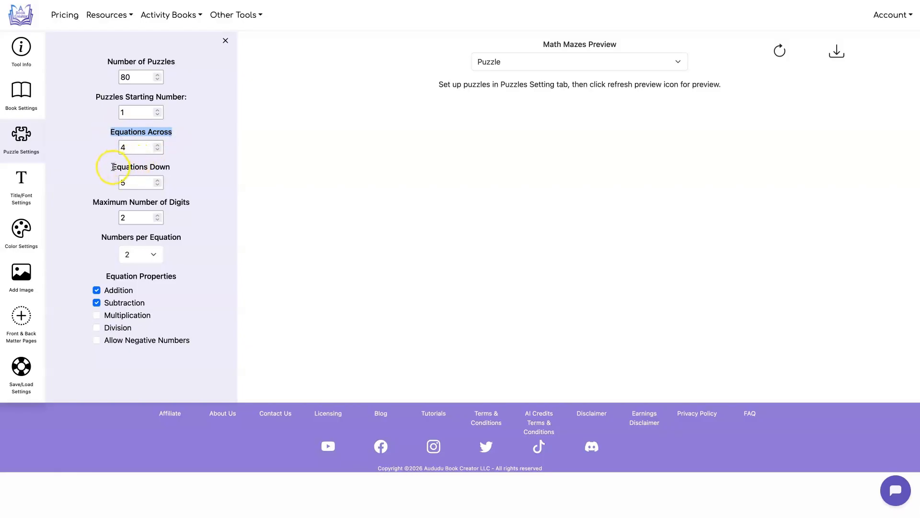
pyautogui.moveTo(113, 167); pyautogui.dragTo(169, 163)
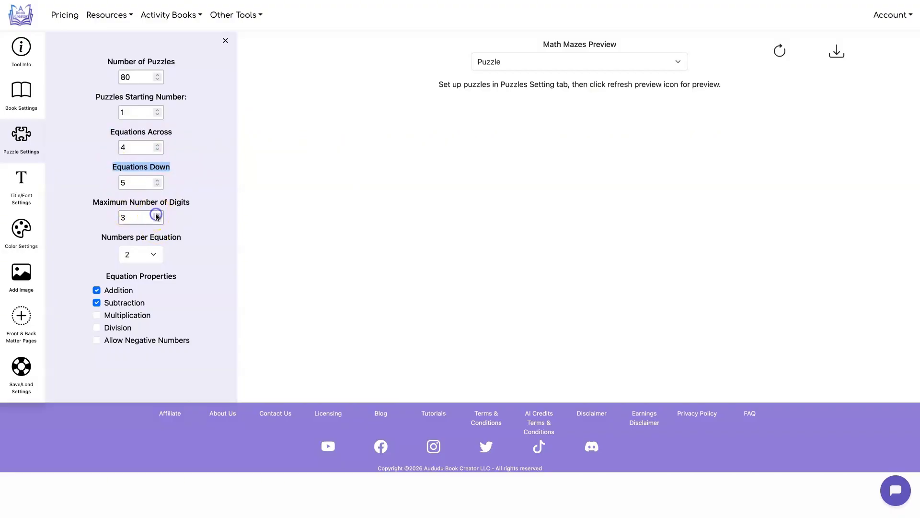
pyautogui.click(157, 219)
pyautogui.click(153, 254)
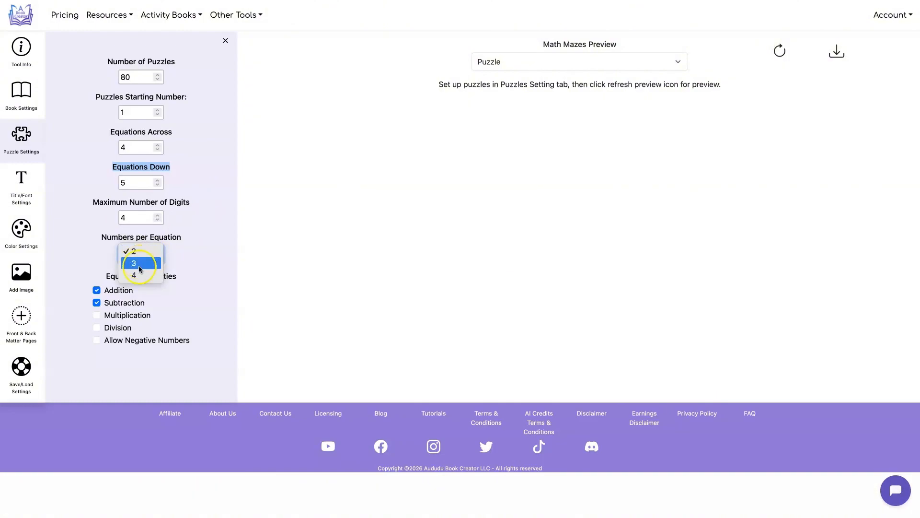
pyautogui.click(199, 218)
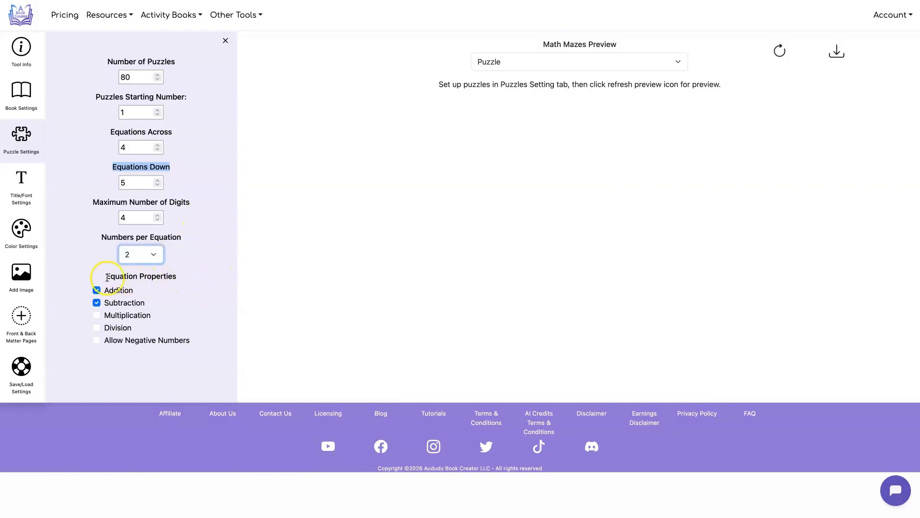
pyautogui.moveTo(106, 277); pyautogui.dragTo(170, 278)
pyautogui.click(167, 286)
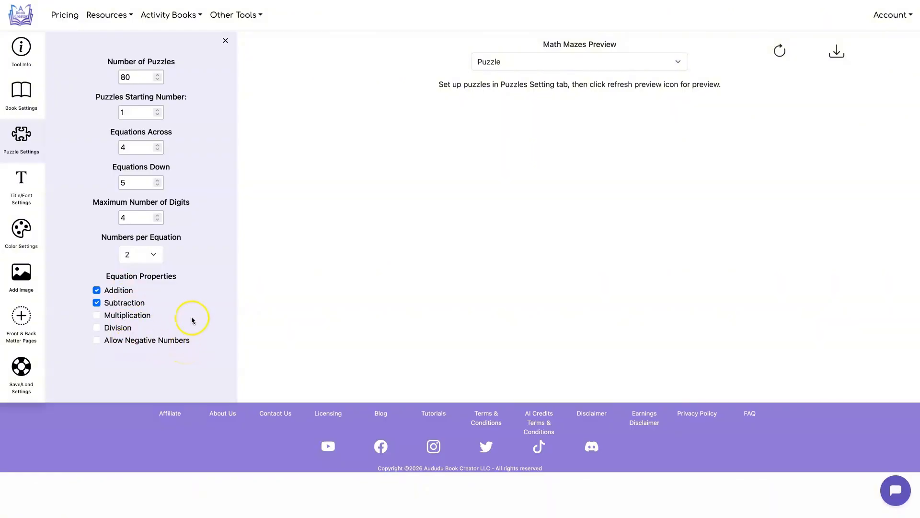
# Try 3 and 4 numbers per equation and return the setting to 2
pyautogui.click(153, 255)
pyautogui.click(154, 262)
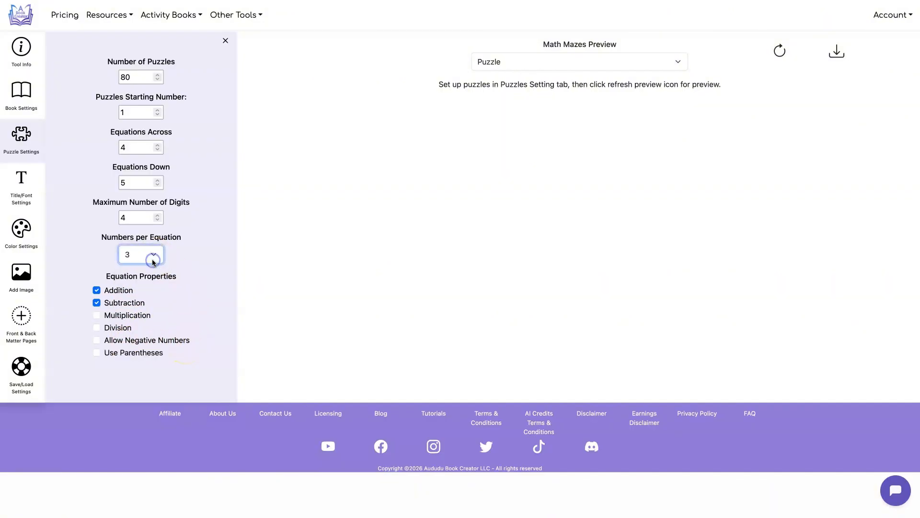
pyautogui.click(150, 254)
pyautogui.click(149, 262)
pyautogui.click(146, 254)
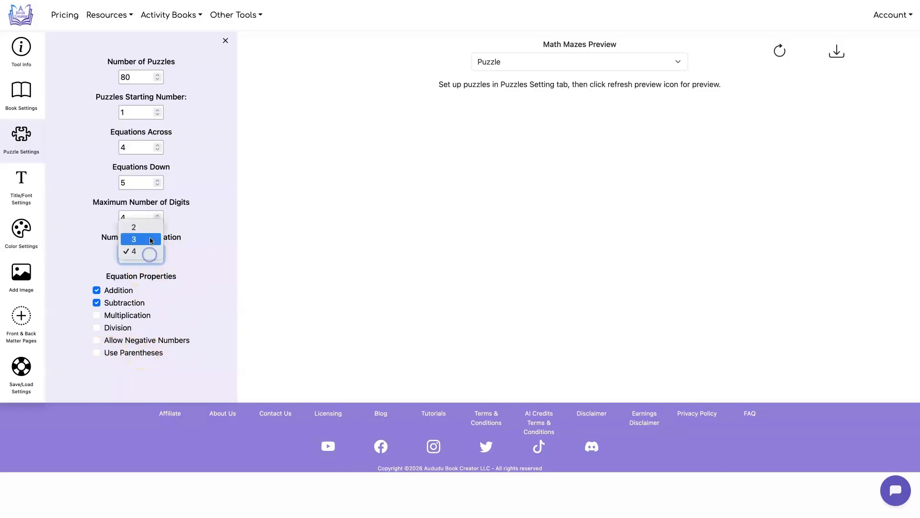
pyautogui.click(149, 227)
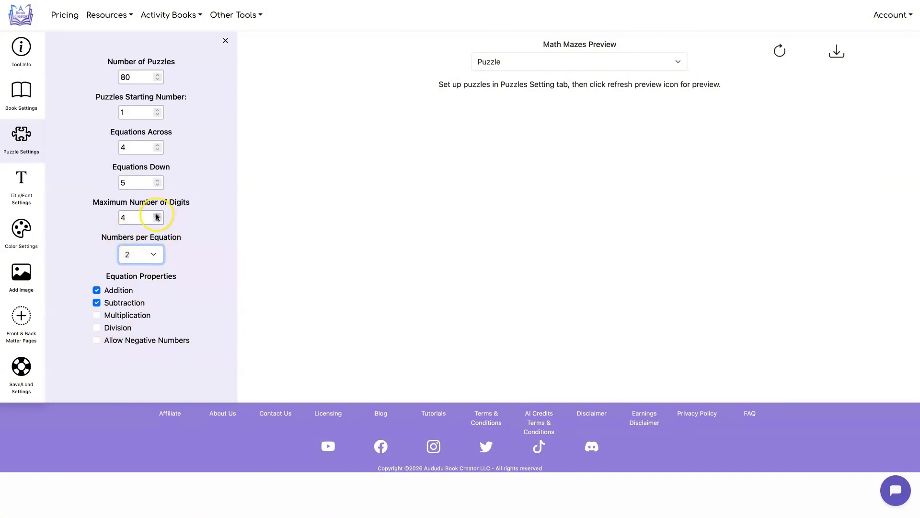
# Set the maximum number of digits to 1 and refresh the puzzle preview
pyautogui.doubleClick(129, 218)
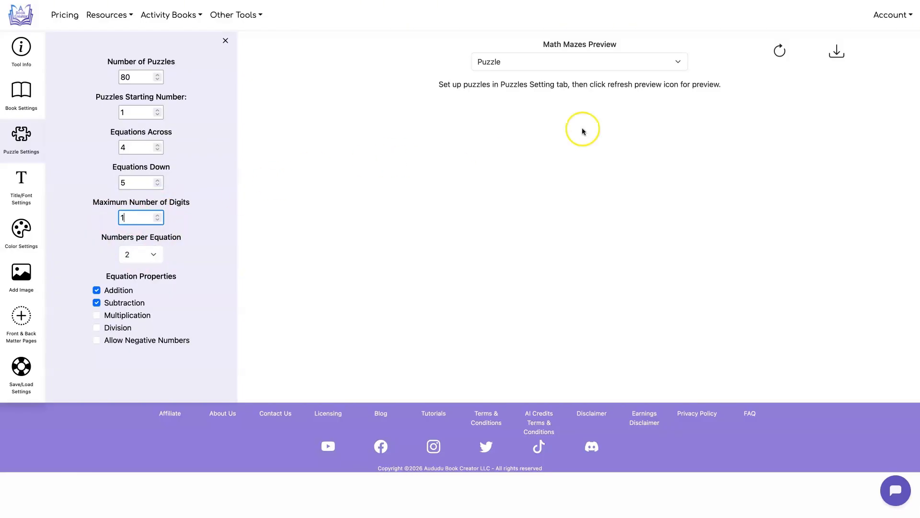
pyautogui.click(780, 48)
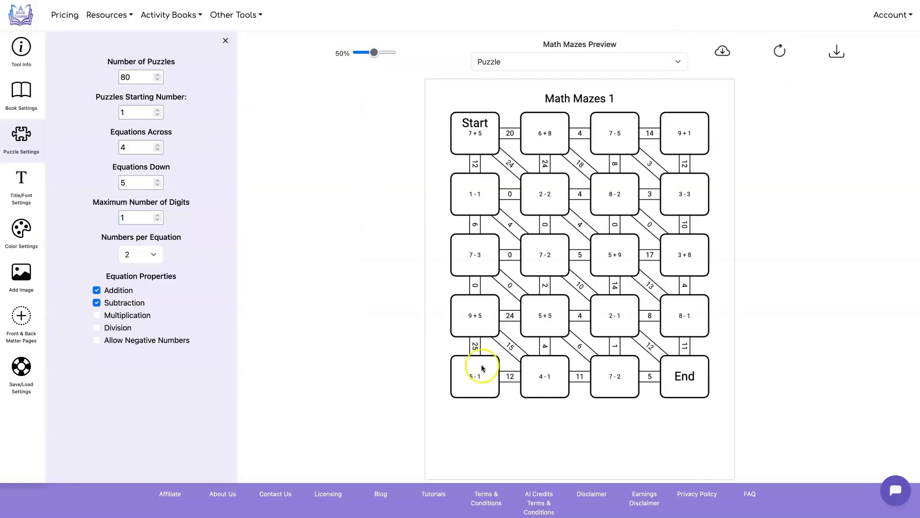
# Set the space between title and puzzle and between title and answer to 0.5, with the answer page previewed
pyautogui.click(21, 178)
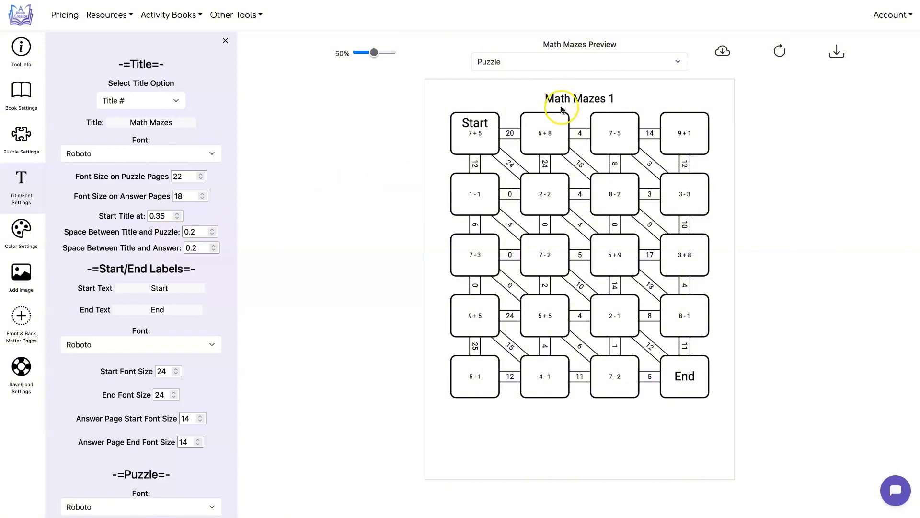
pyautogui.click(191, 231)
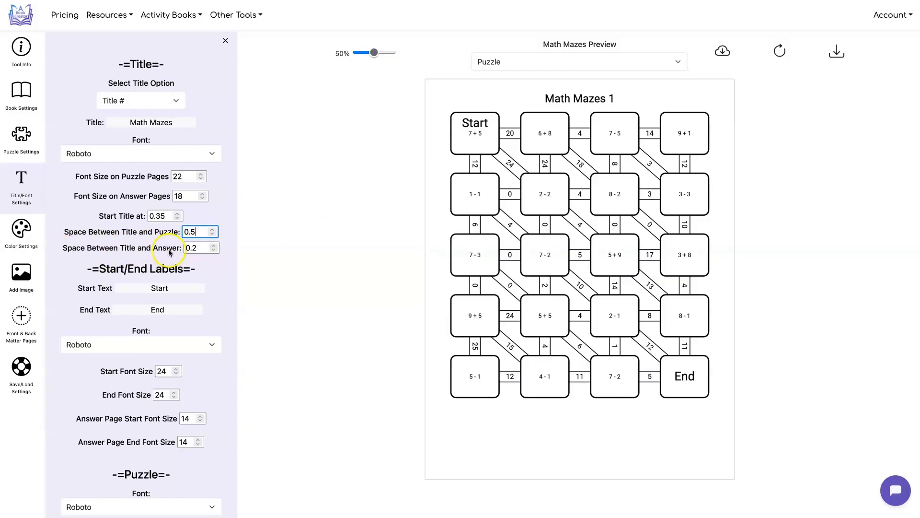
pyautogui.click(546, 61)
pyautogui.click(545, 70)
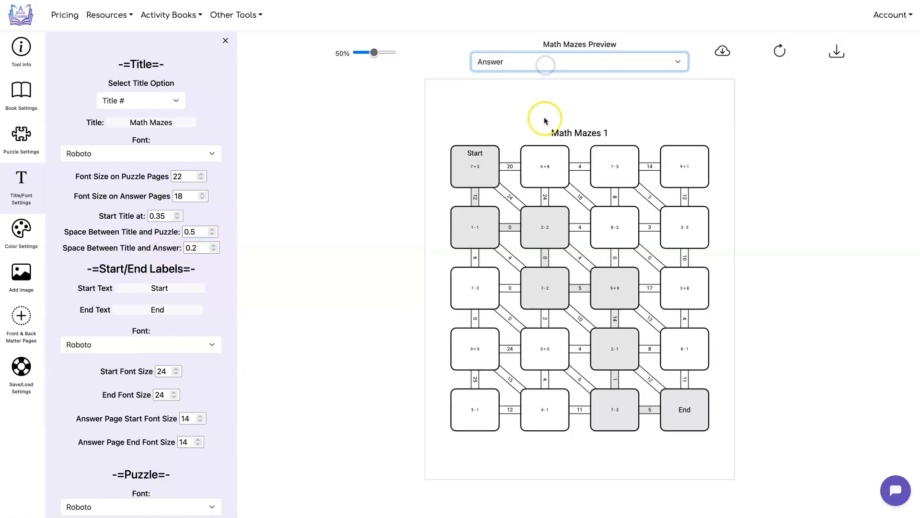
pyautogui.click(197, 249)
pyautogui.press('BackSpace')
pyautogui.write('5')
pyautogui.click(308, 241)
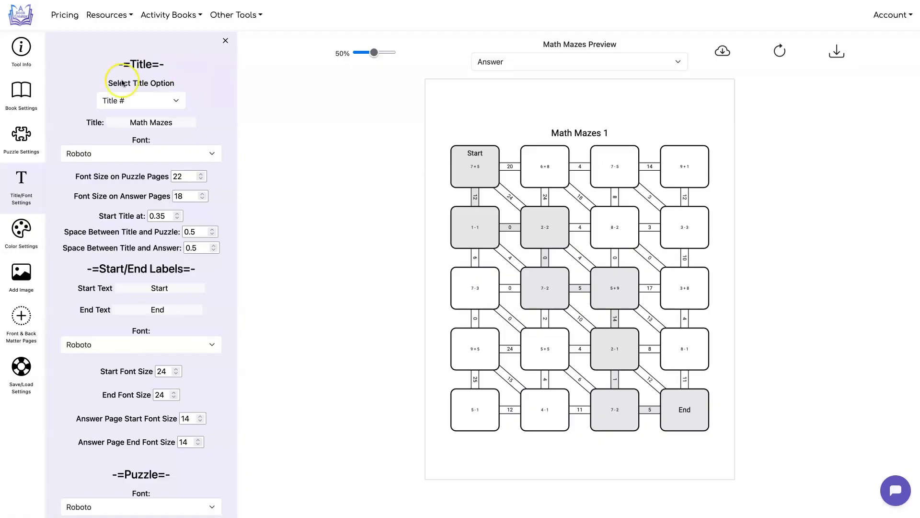
pyautogui.moveTo(178, 122); pyautogui.dragTo(128, 122)
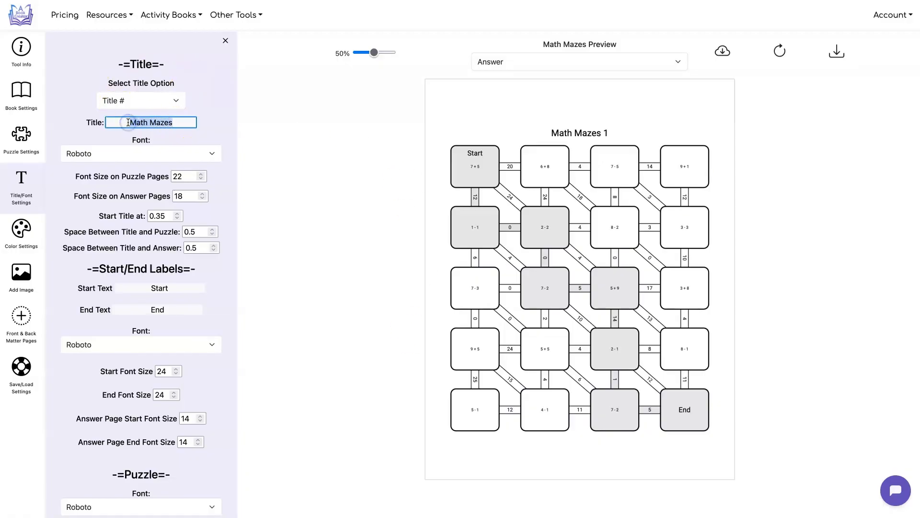
pyautogui.click(304, 118)
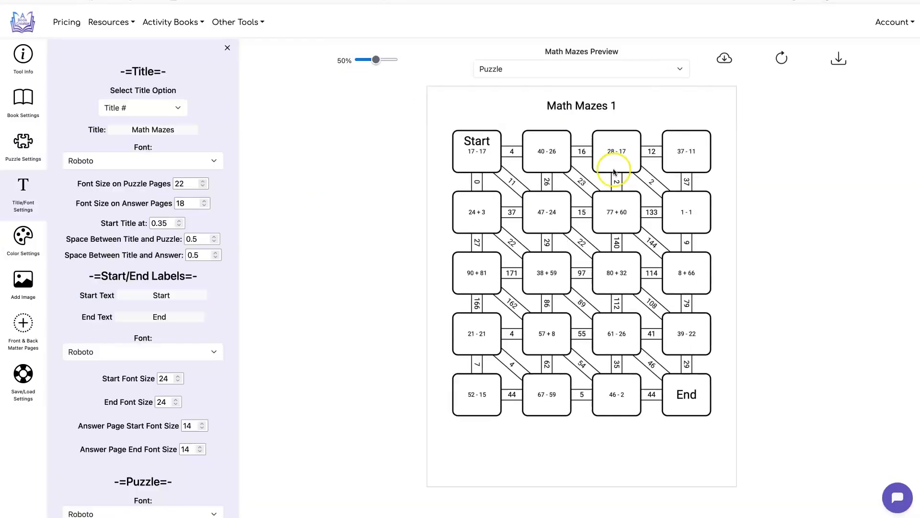
pyautogui.click(552, 109)
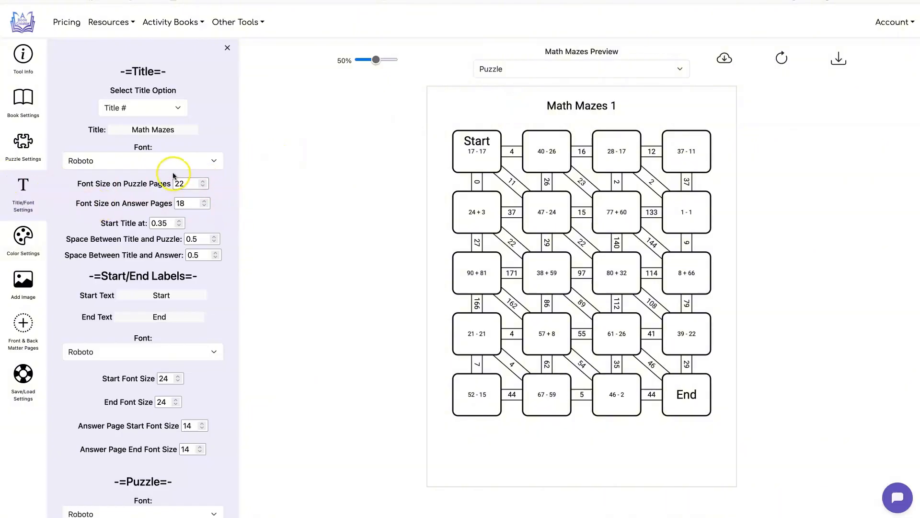
# Examine the title, start/end label and puzzle font settings and compare them with the puzzle preview
pyautogui.scroll(-1, 204, 181)
pyautogui.moveTo(76, 144); pyautogui.dragTo(167, 144)
pyautogui.click(239, 146)
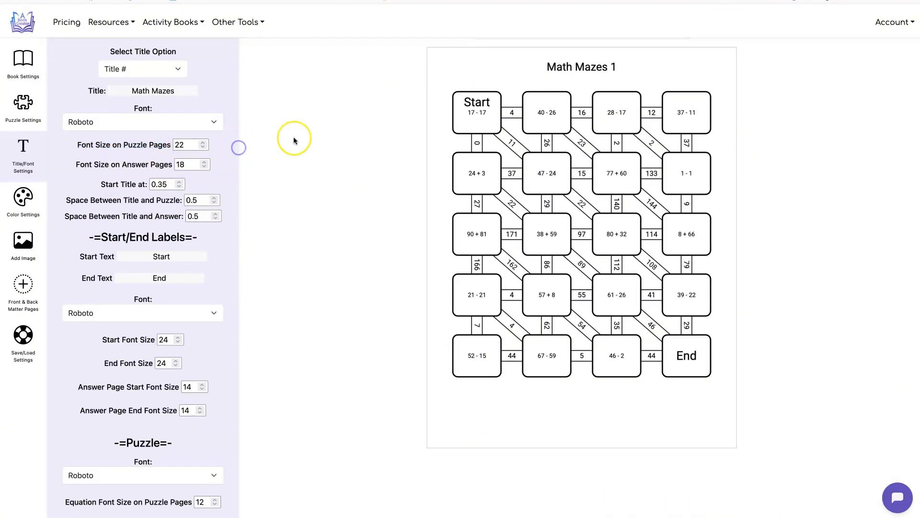
pyautogui.scroll(-1, 294, 138)
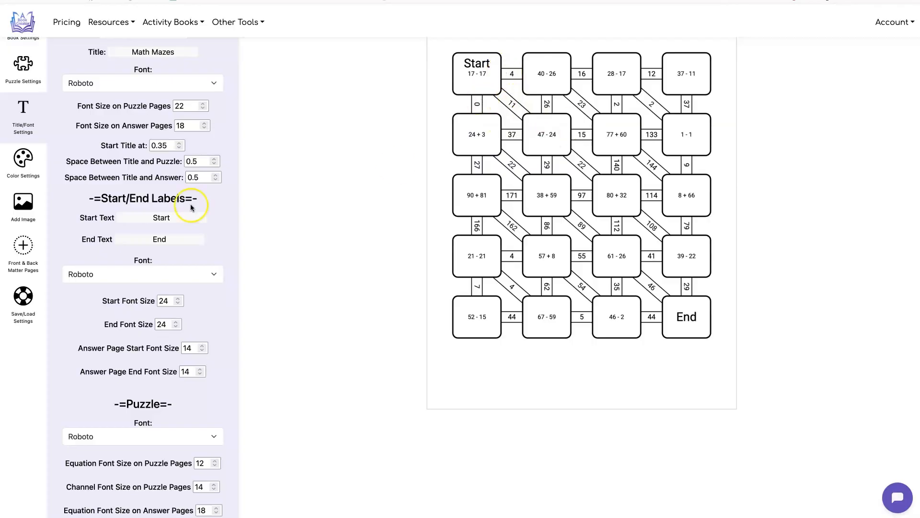
pyautogui.scroll(-3, 160, 205)
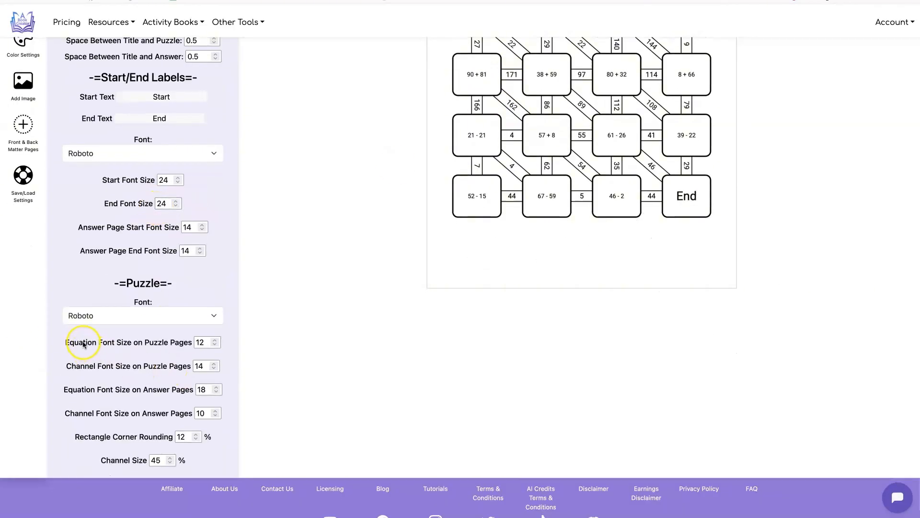
pyautogui.scroll(3, 286, 335)
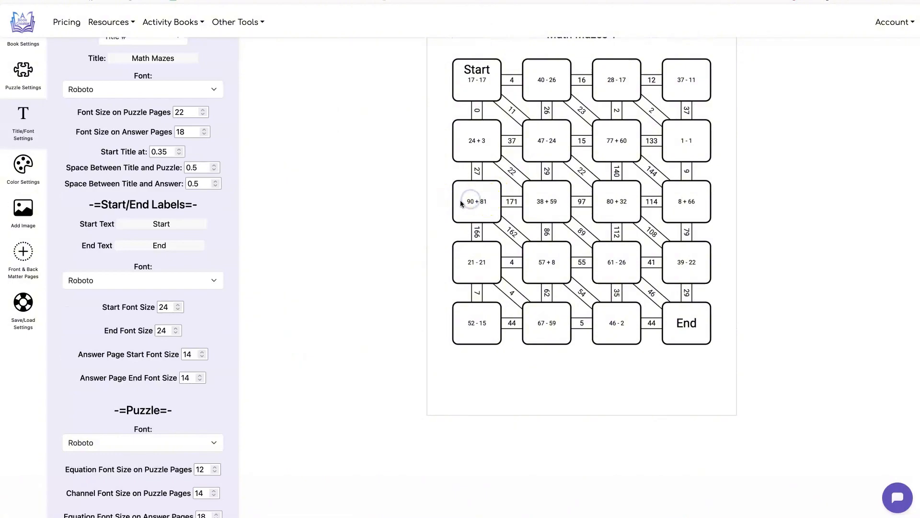
pyautogui.scroll(-3, 188, 334)
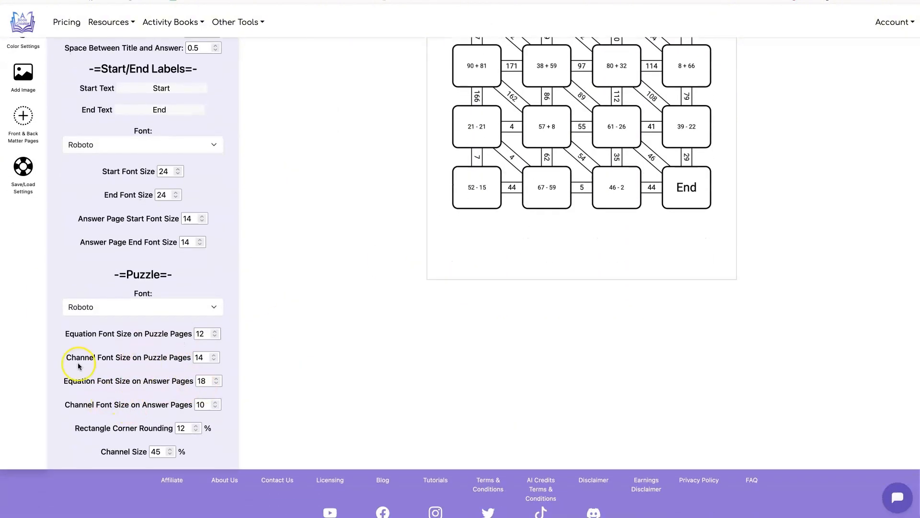
pyautogui.scroll(5, 493, 335)
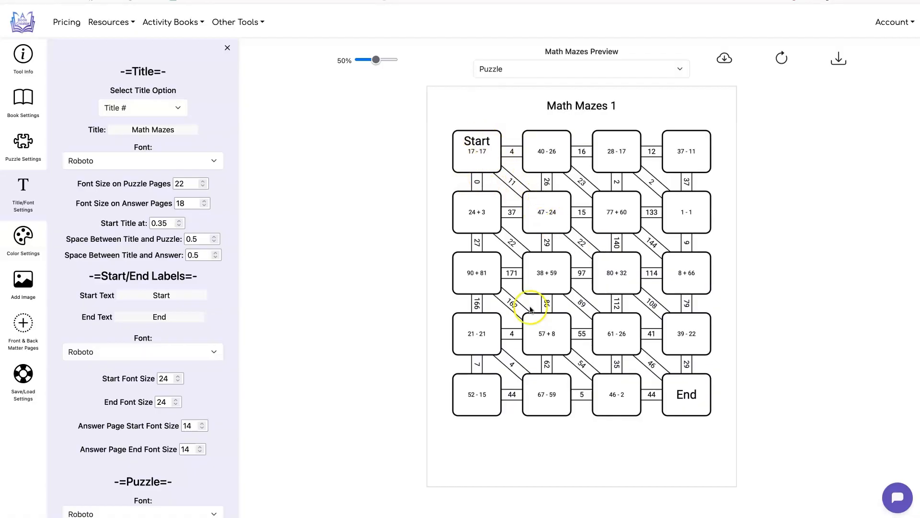
pyautogui.scroll(-1, 306, 229)
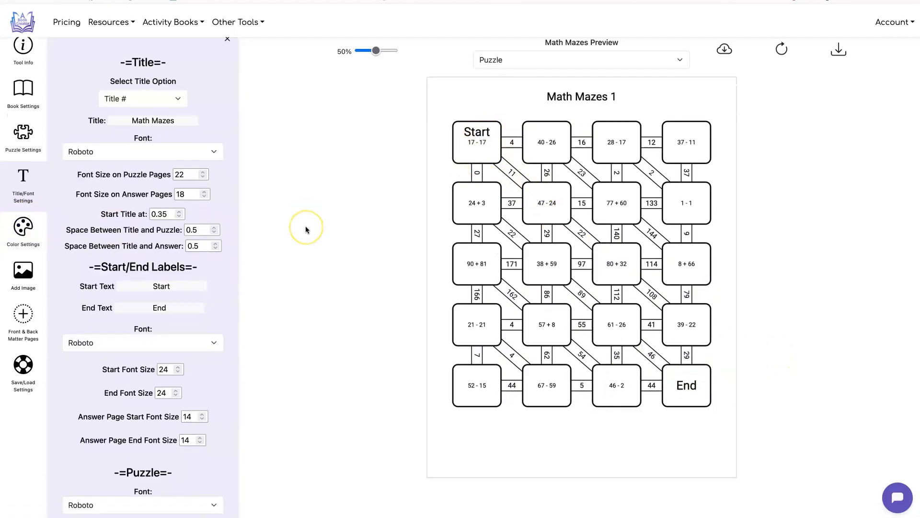
pyautogui.scroll(-1, 306, 229)
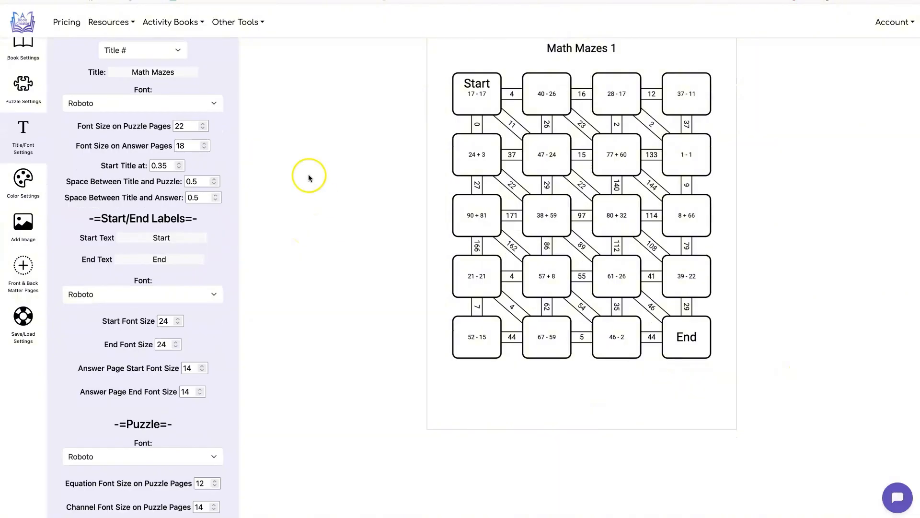
pyautogui.scroll(-3, 360, 178)
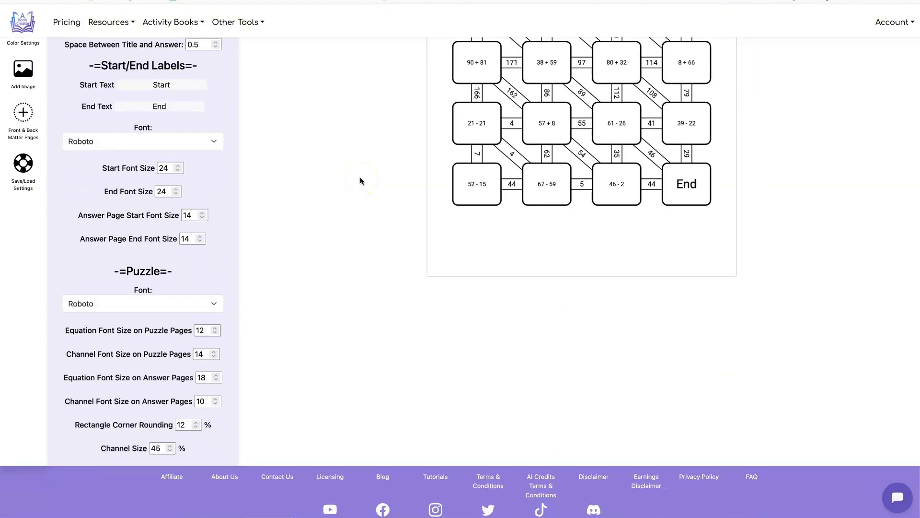
# Set the rectangle corner rounding to 50% and refresh the puzzle preview
pyautogui.moveTo(74, 425); pyautogui.dragTo(168, 424)
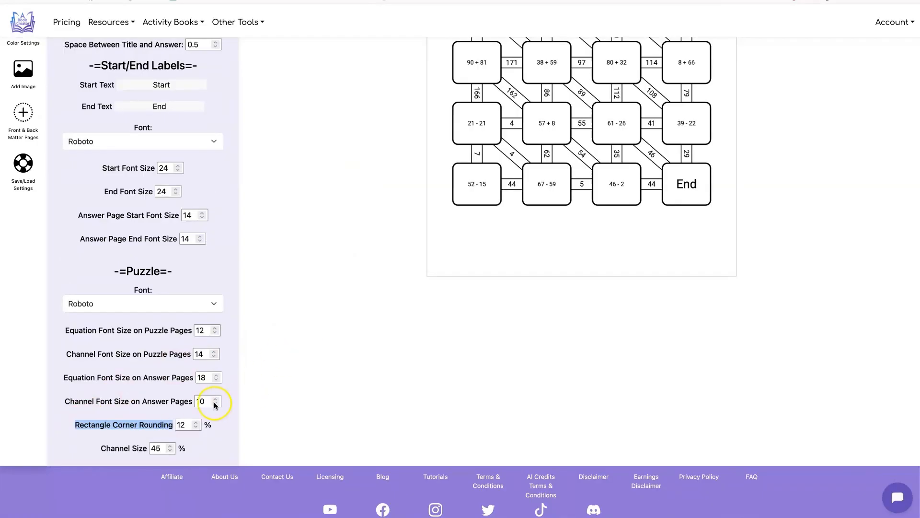
pyautogui.click(195, 423)
pyautogui.scroll(5, 362, 382)
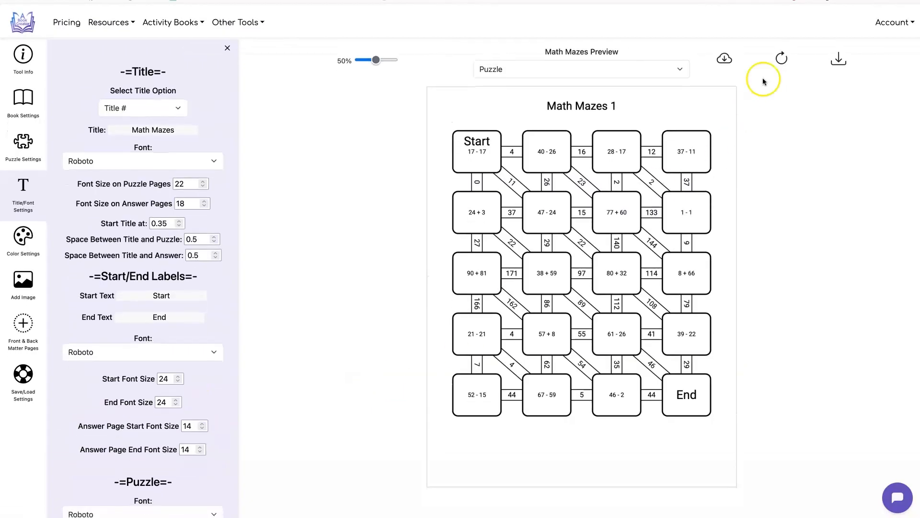
pyautogui.click(779, 53)
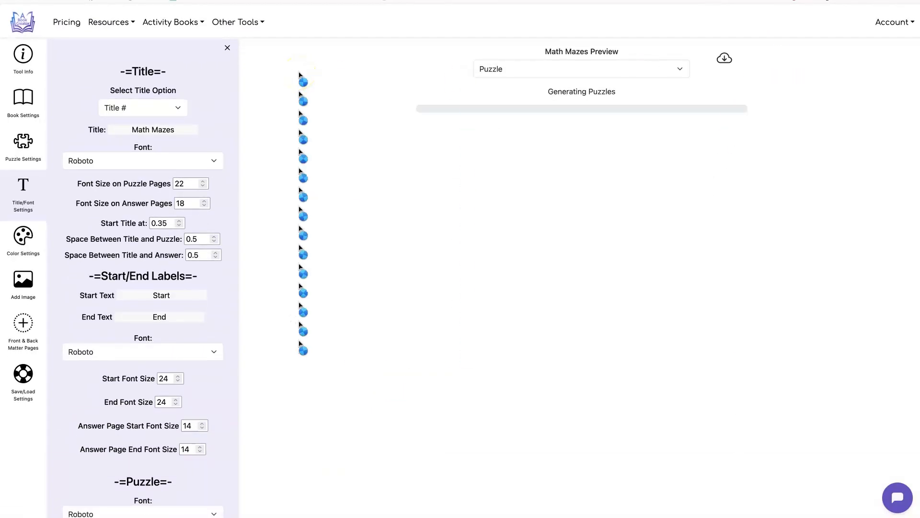
# Set the rectangle corner rounding to 0% and regenerate the puzzle preview
pyautogui.scroll(-3, 301, 76)
pyautogui.scroll(-2, 261, 138)
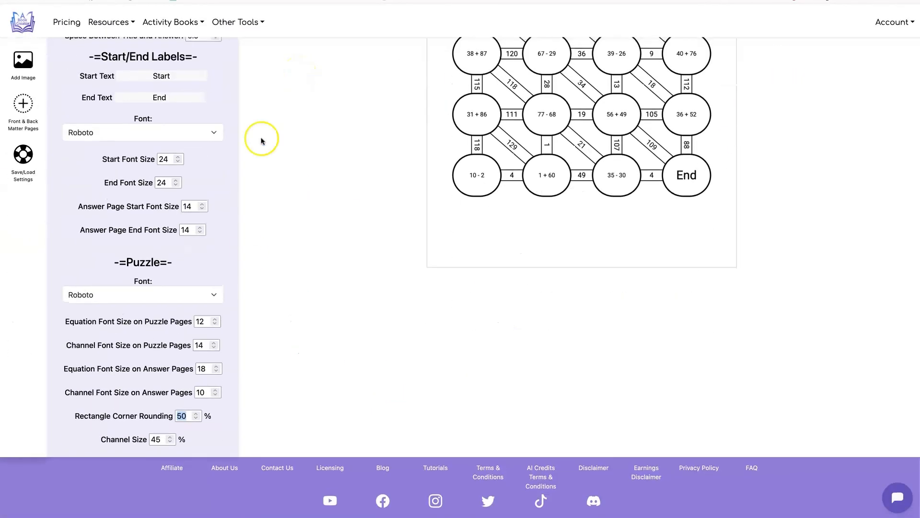
pyautogui.click(196, 420)
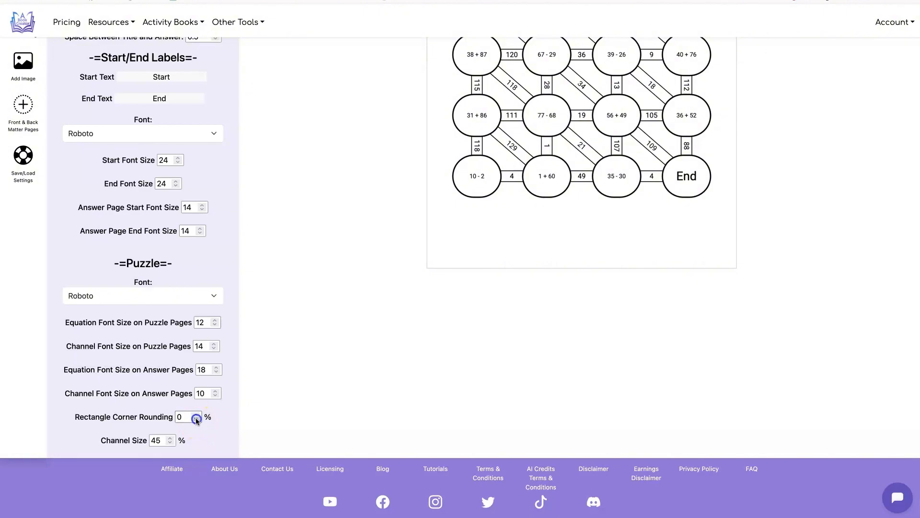
pyautogui.scroll(4, 350, 329)
pyautogui.click(781, 56)
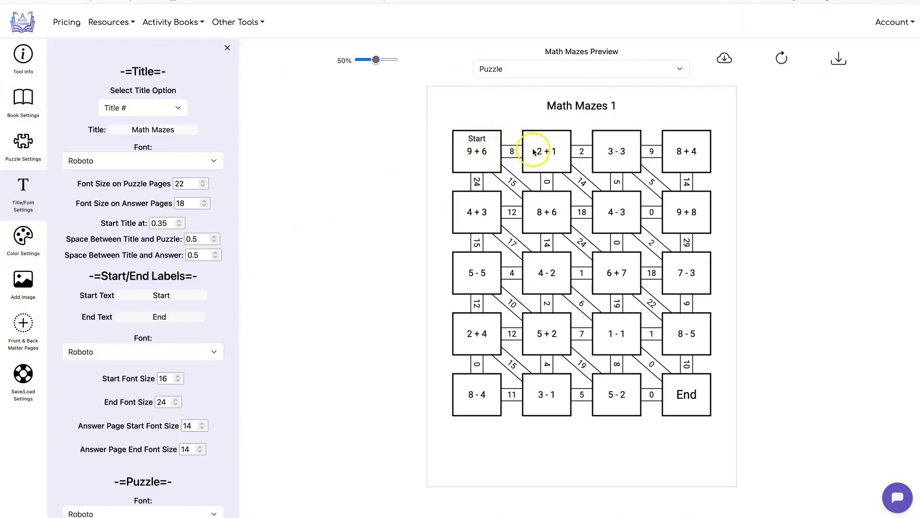
# Set the channel size to 20% and refresh the puzzle preview
pyautogui.scroll(-5, 243, 186)
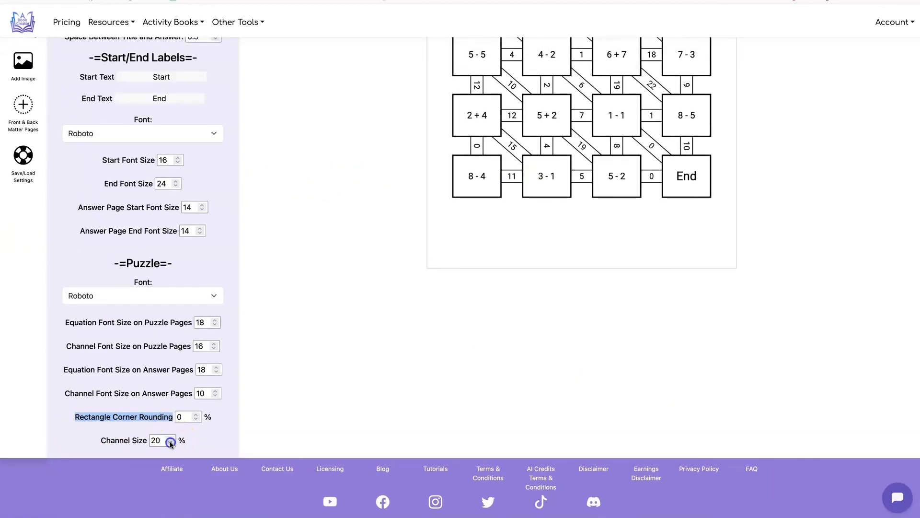
pyautogui.scroll(5, 341, 395)
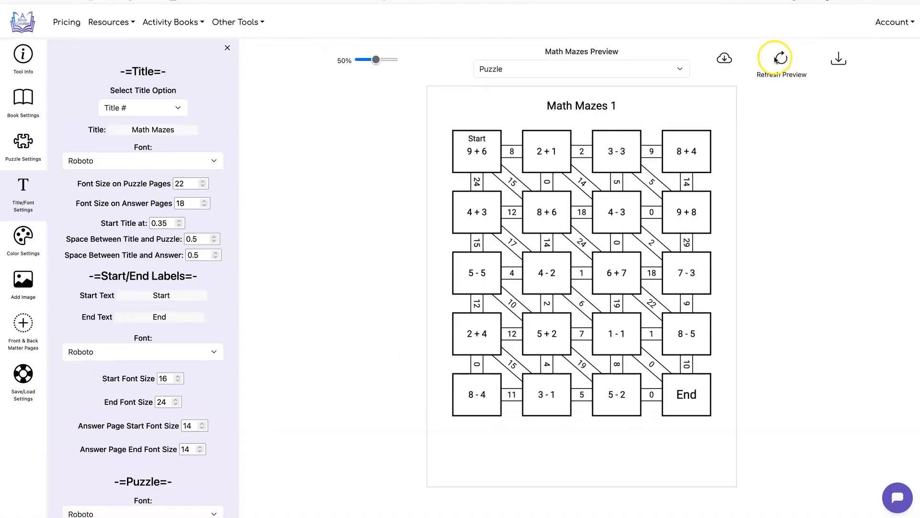
pyautogui.click(775, 58)
# Set the channel size to 91% and refresh the puzzle preview
pyautogui.scroll(-4, 207, 248)
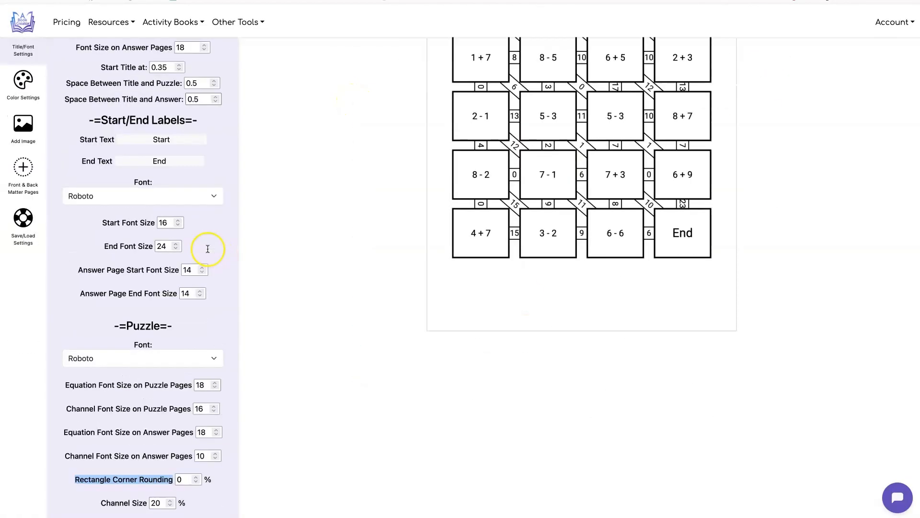
pyautogui.scroll(-2, 197, 312)
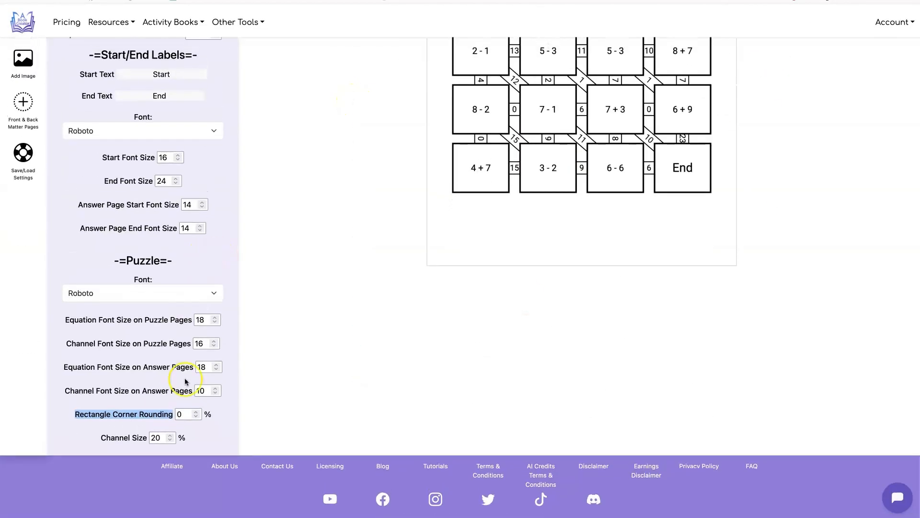
pyautogui.click(170, 440)
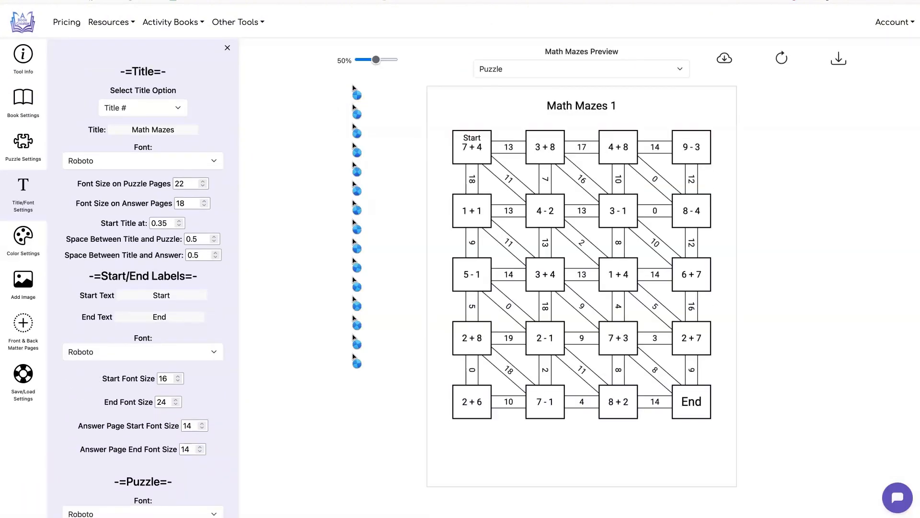
# Preview the answer page, set its solution path color to ECECEC and refresh the preview
pyautogui.click(579, 69)
pyautogui.click(580, 76)
pyautogui.click(23, 234)
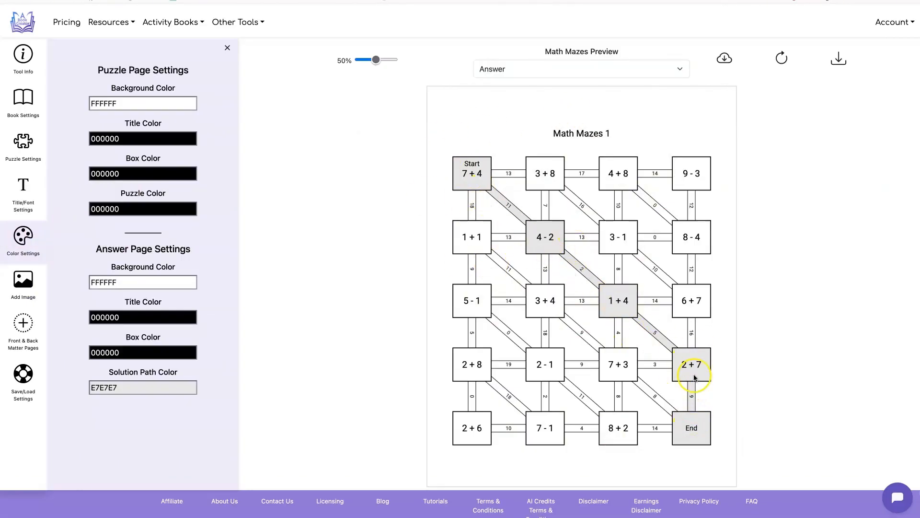
pyautogui.click(139, 387)
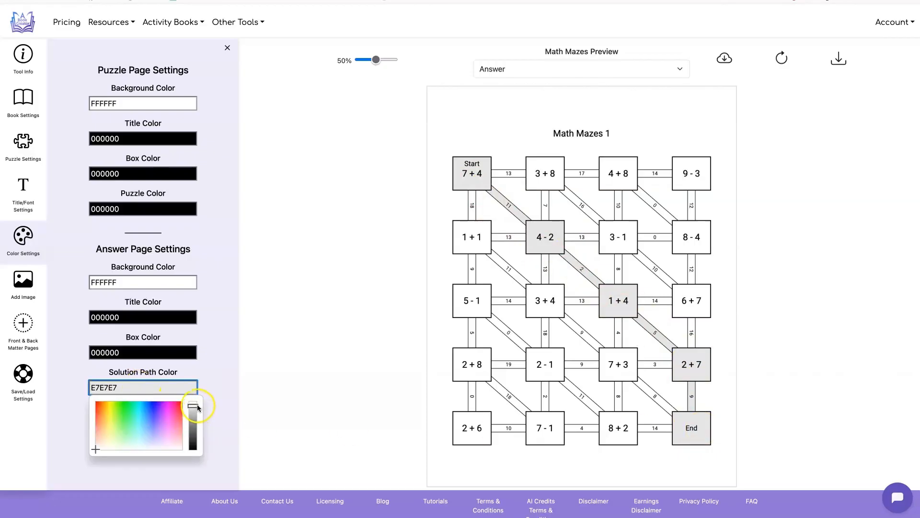
pyautogui.moveTo(196, 405); pyautogui.dragTo(197, 407)
pyautogui.click(782, 57)
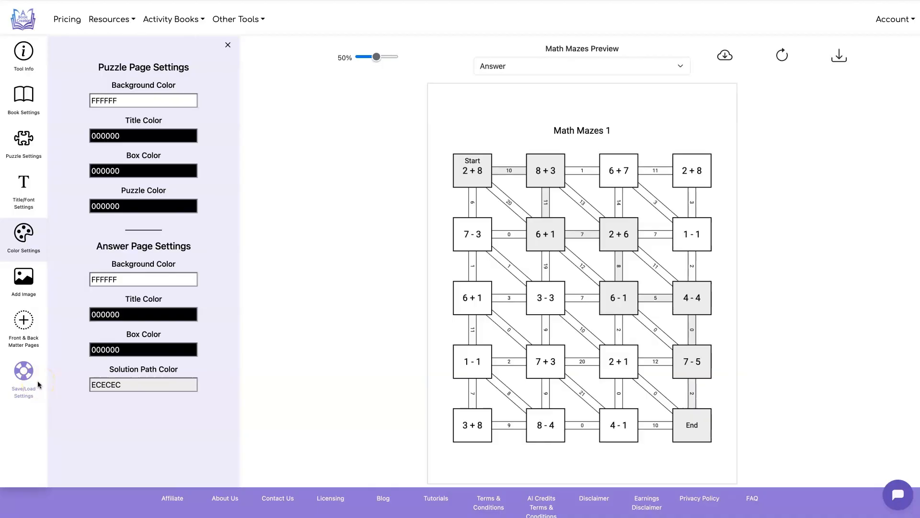
# Add multiplication and division to the equation properties and refresh the answer preview
pyautogui.click(29, 142)
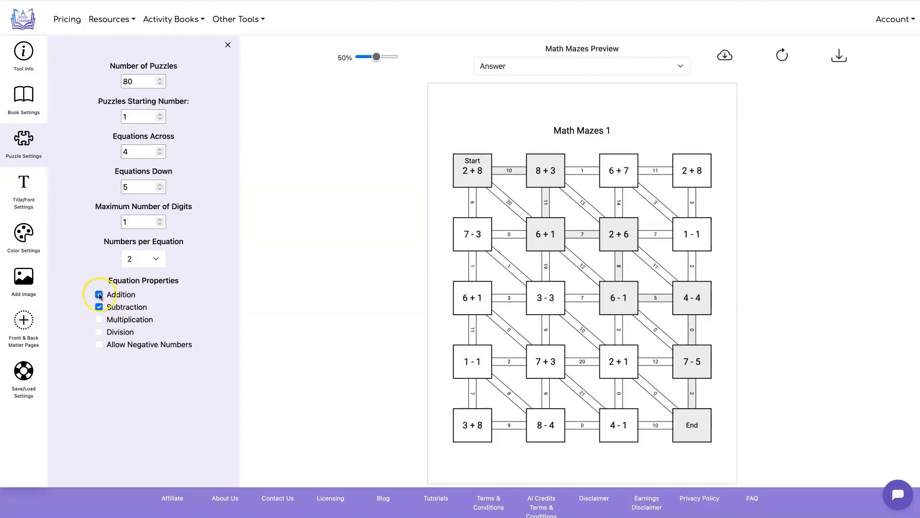
pyautogui.click(98, 319)
pyautogui.click(98, 332)
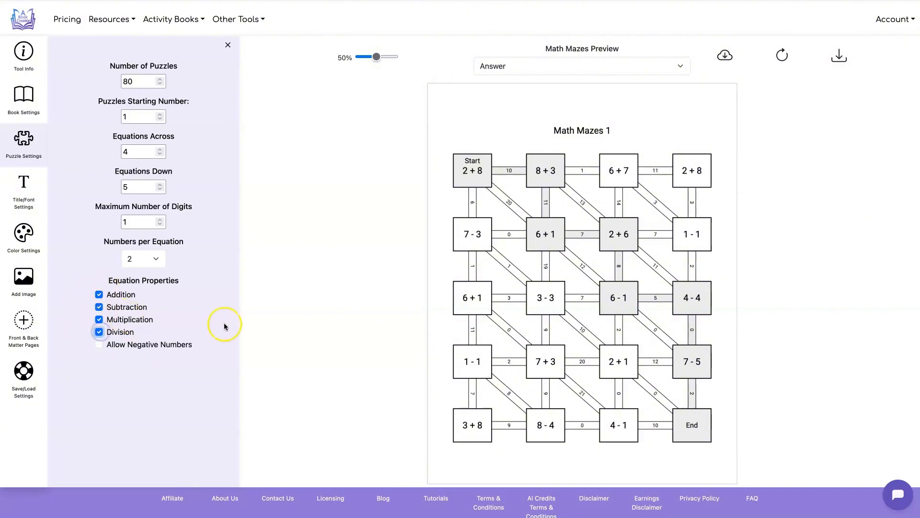
pyautogui.click(783, 54)
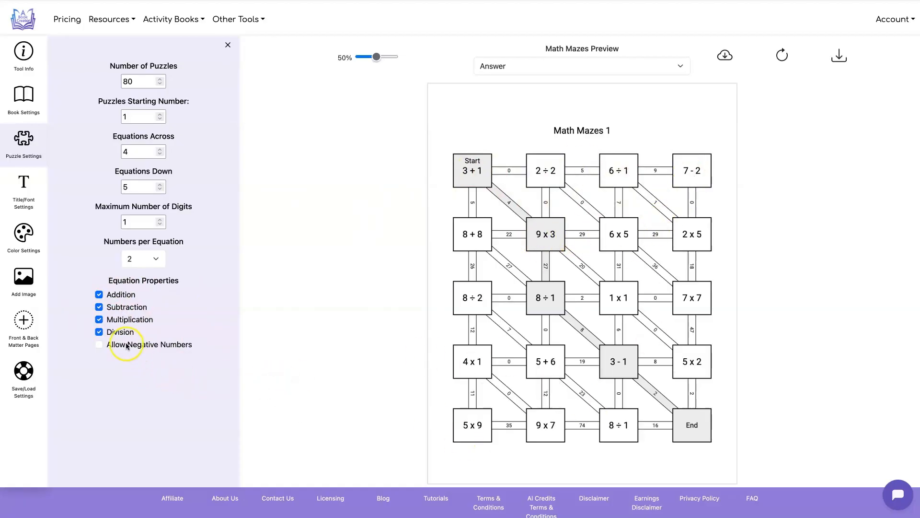
# Turn off division, multiplication and subtraction so only addition is used, and refresh the answer preview
pyautogui.click(99, 332)
pyautogui.click(98, 319)
pyautogui.click(98, 306)
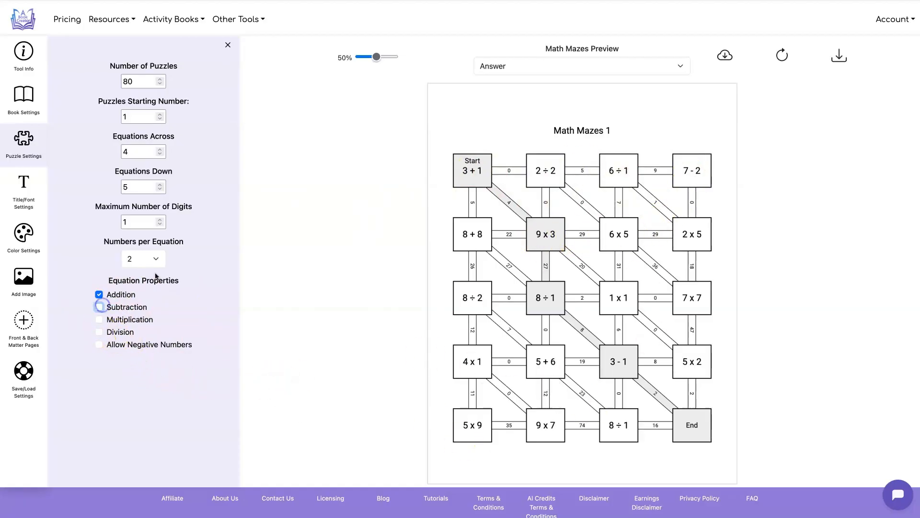
pyautogui.click(782, 55)
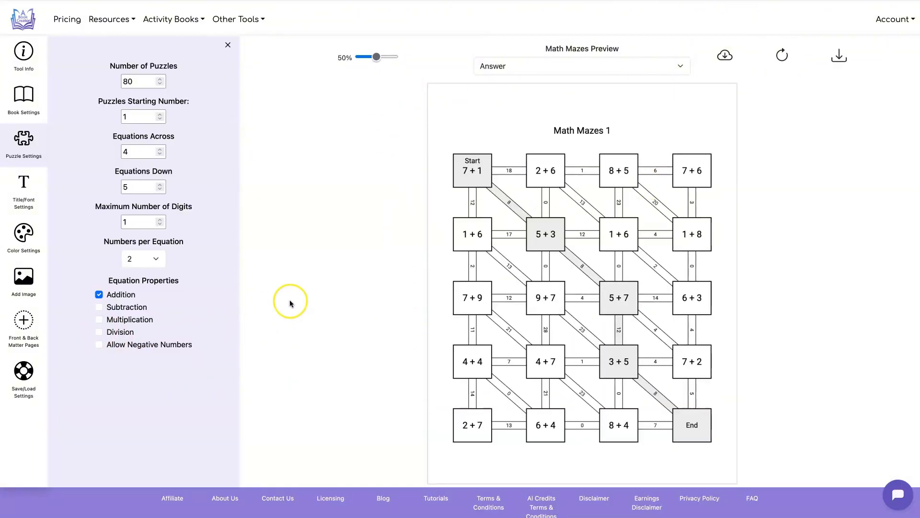
# Set the number of answers per page to 4 and refresh the answer preview
pyautogui.click(24, 98)
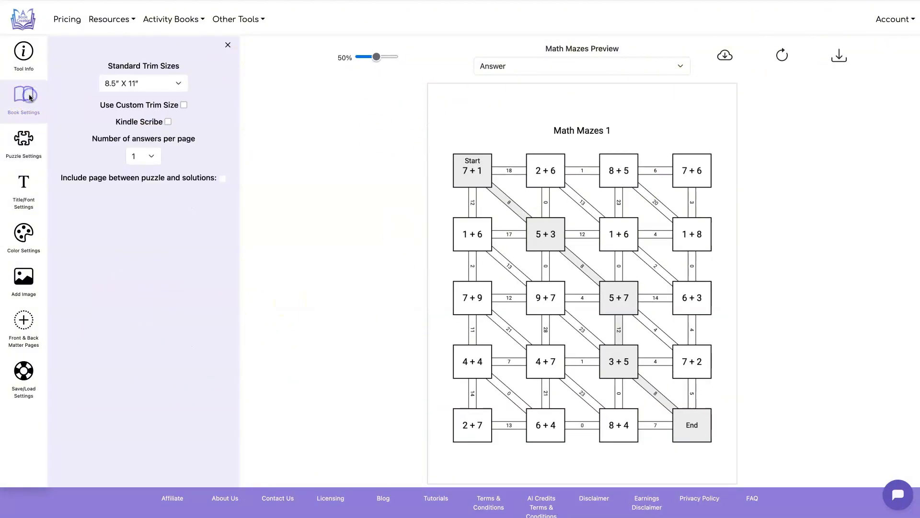
pyautogui.click(147, 162)
pyautogui.click(143, 177)
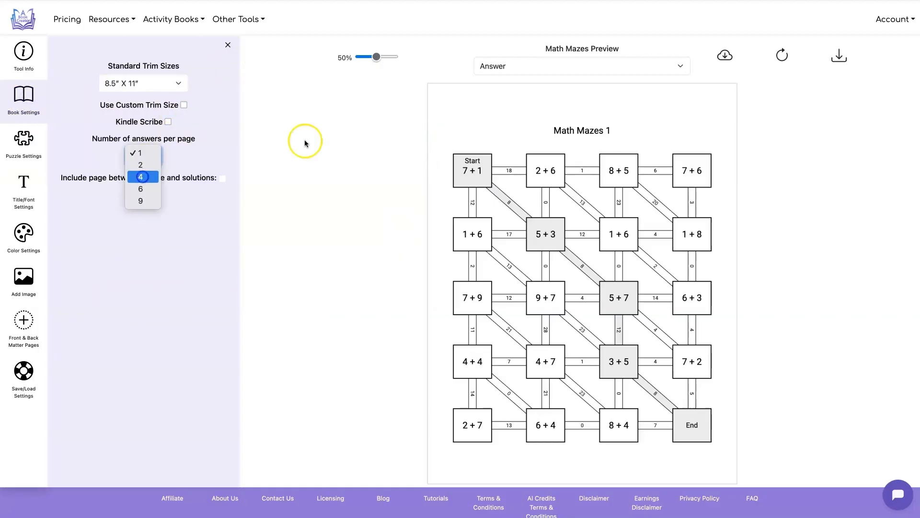
pyautogui.click(780, 51)
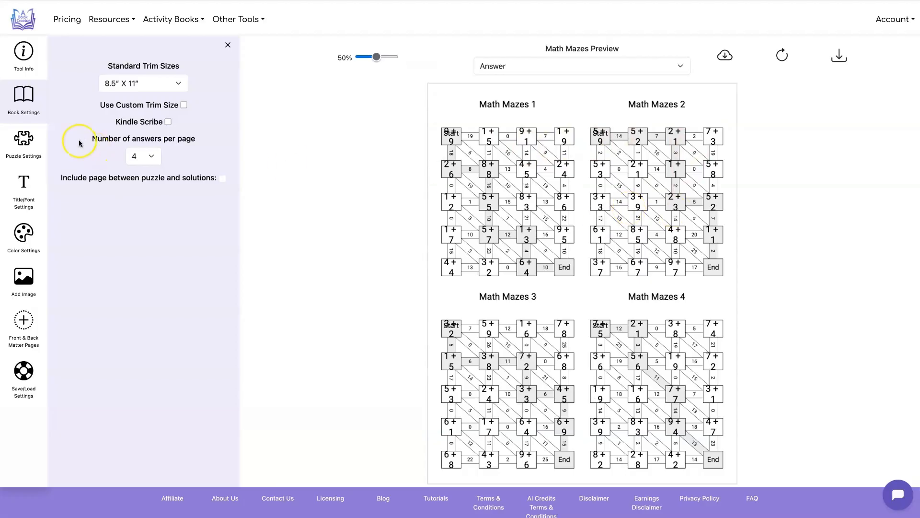
# Set the equation font size on answer pages to 11 and refresh the preview
pyautogui.click(22, 184)
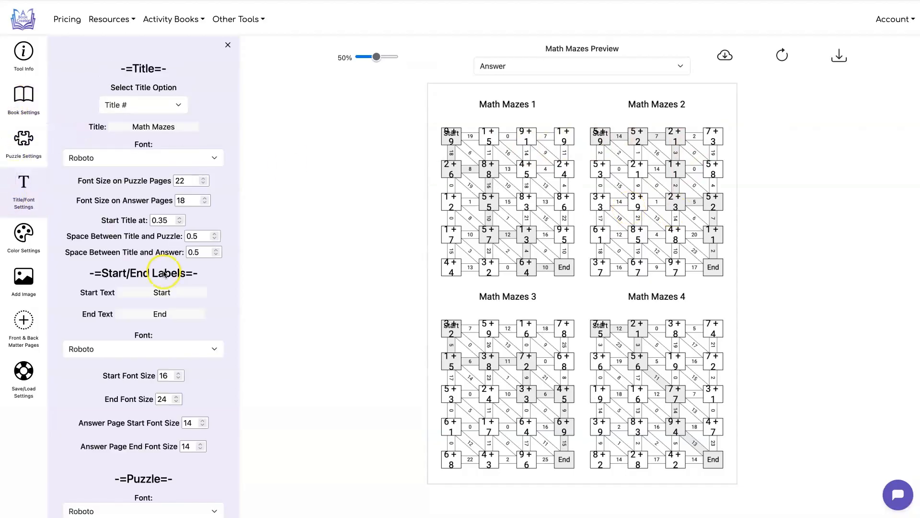
pyautogui.scroll(-5, 164, 274)
pyautogui.scroll(1, 163, 274)
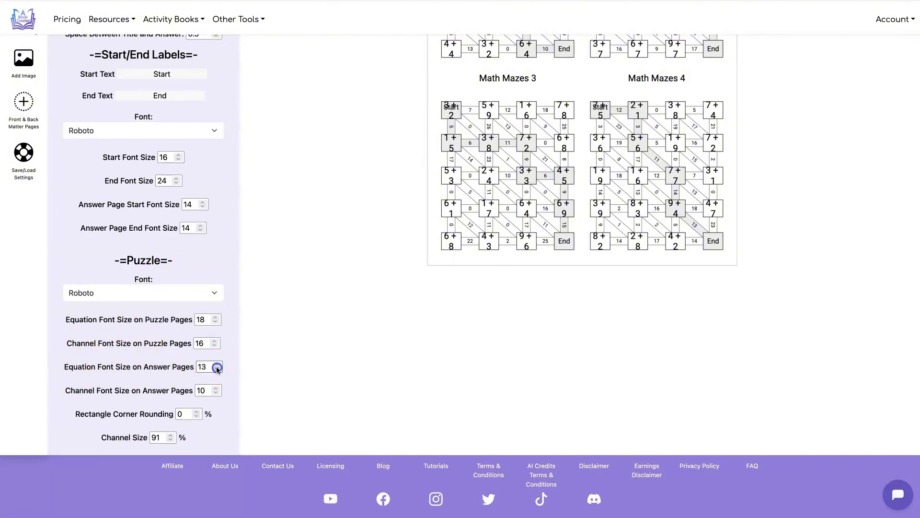
pyautogui.scroll(5, 322, 354)
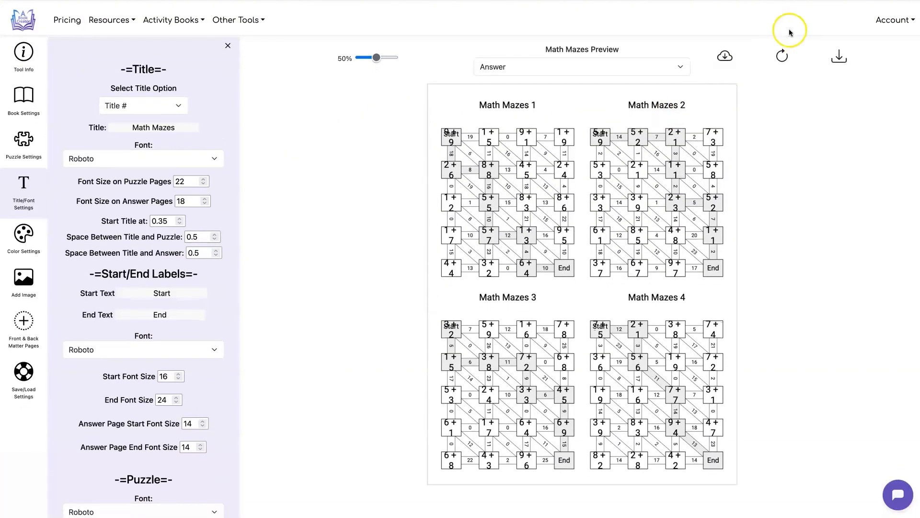
pyautogui.click(782, 54)
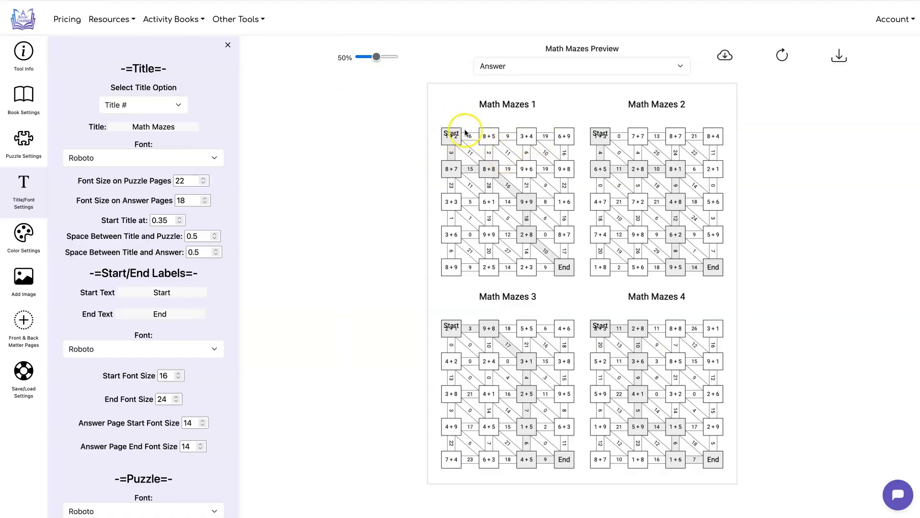
# Set the start font size to 13 and the answer page start font size to 10, refreshing the answer preview
pyautogui.scroll(-1, 192, 274)
pyautogui.click(202, 426)
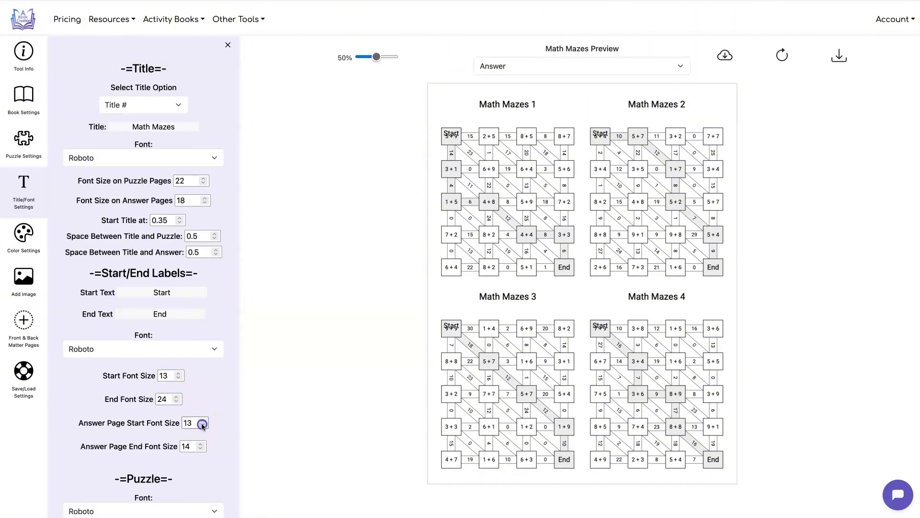
pyautogui.click(782, 55)
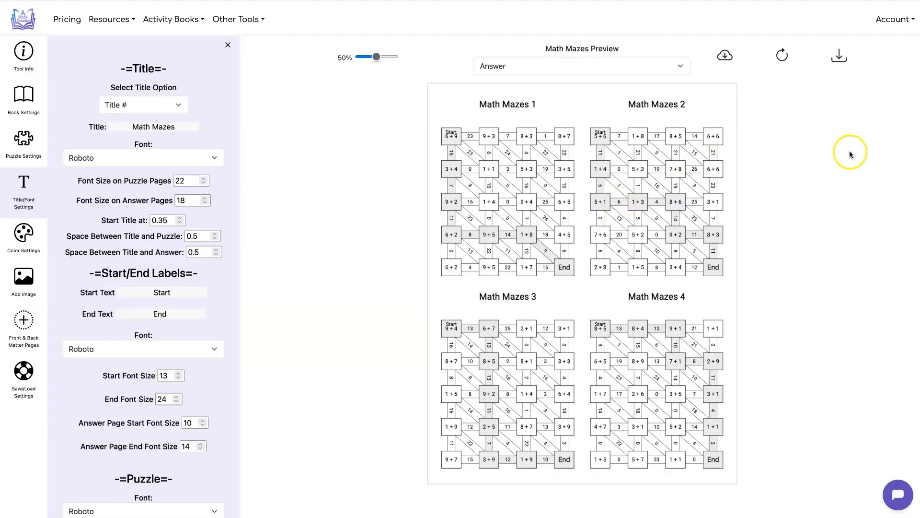
# Download the math maze book as a PDF and look through its puzzle and answer pages
pyautogui.click(840, 57)
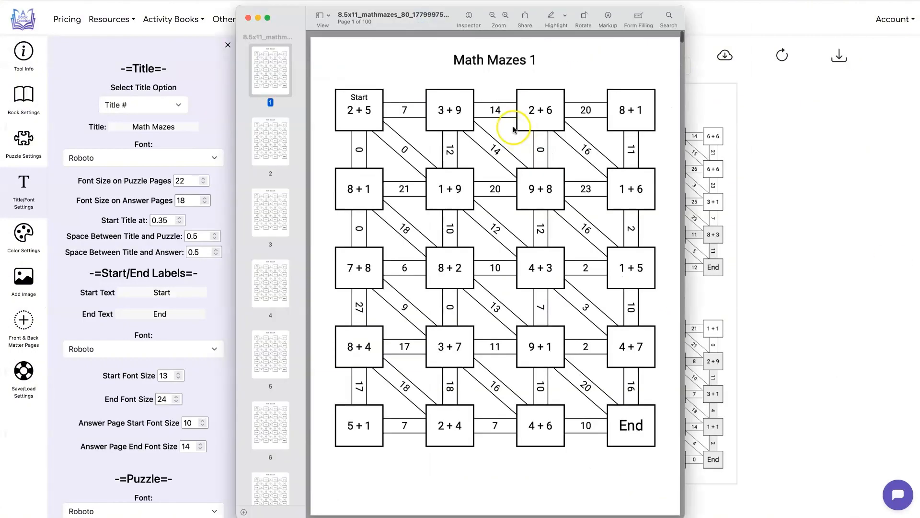
pyautogui.scroll(-20, 390, 138)
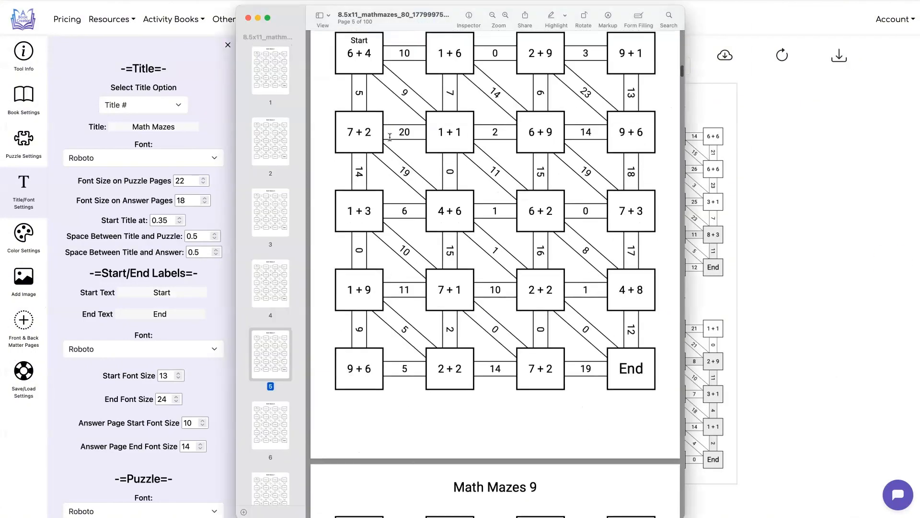
pyautogui.scroll(-20, 390, 138)
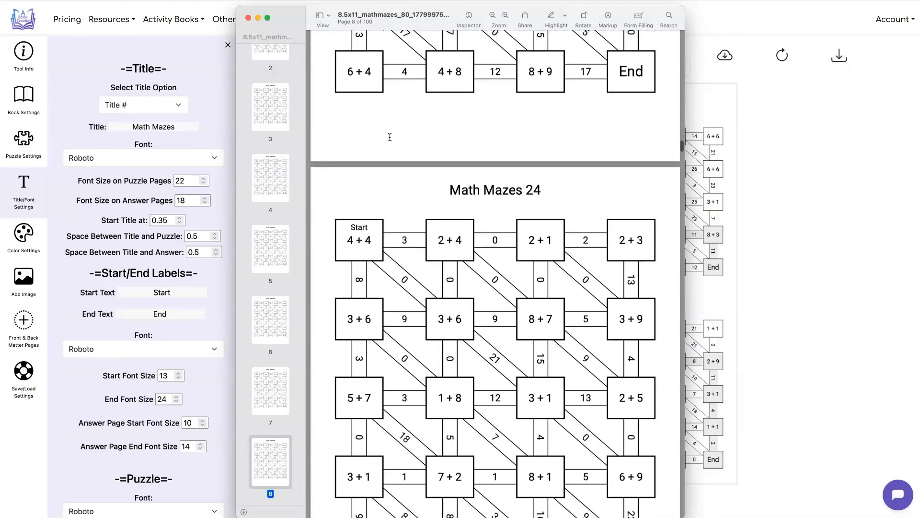
pyautogui.scroll(-20, 389, 137)
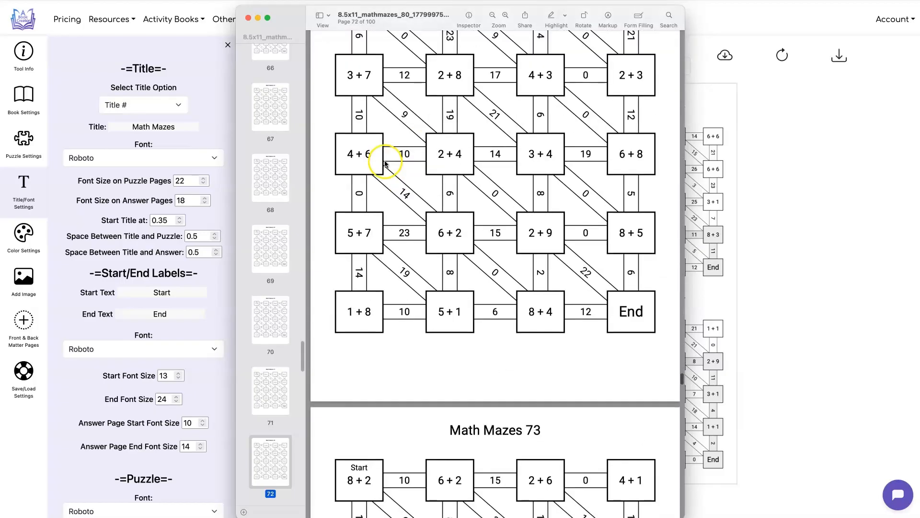
pyautogui.scroll(-20, 384, 181)
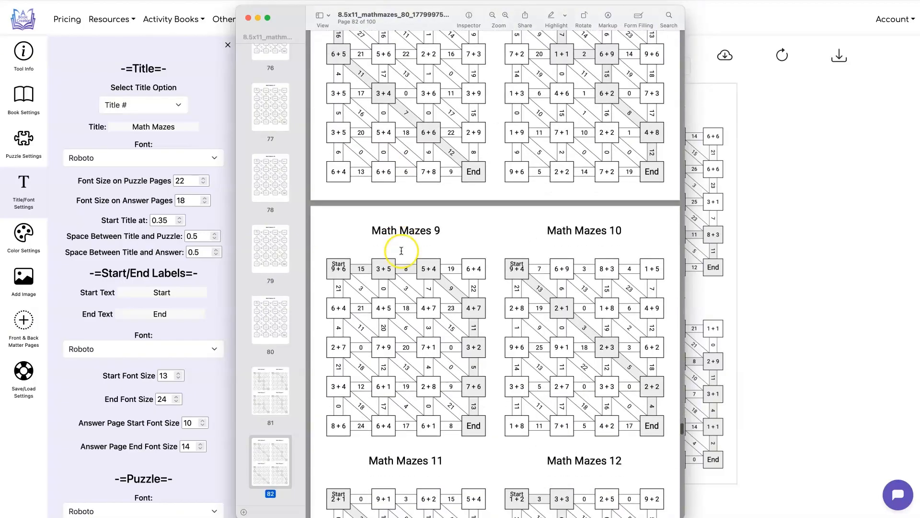
pyautogui.scroll(-10, 401, 250)
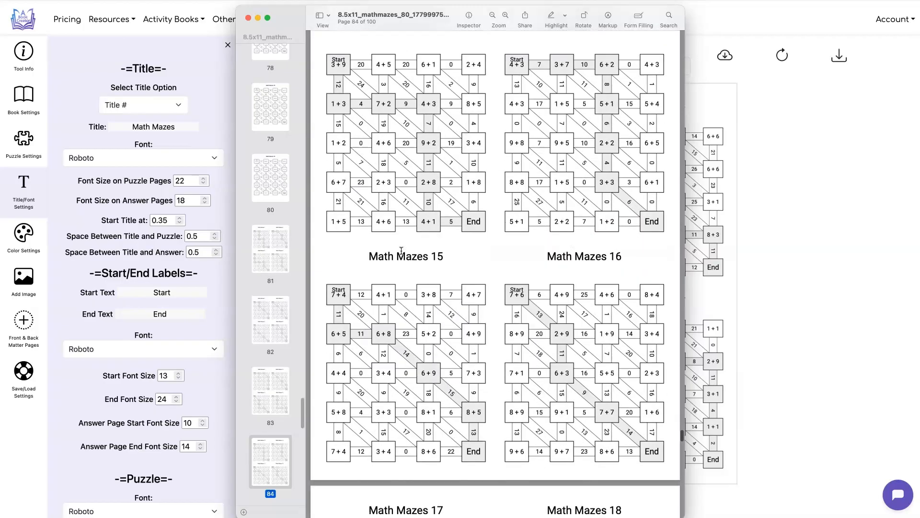
pyautogui.press('super+w')
# Set the numbers per equation to 3 and include subtraction alongside addition
pyautogui.click(32, 141)
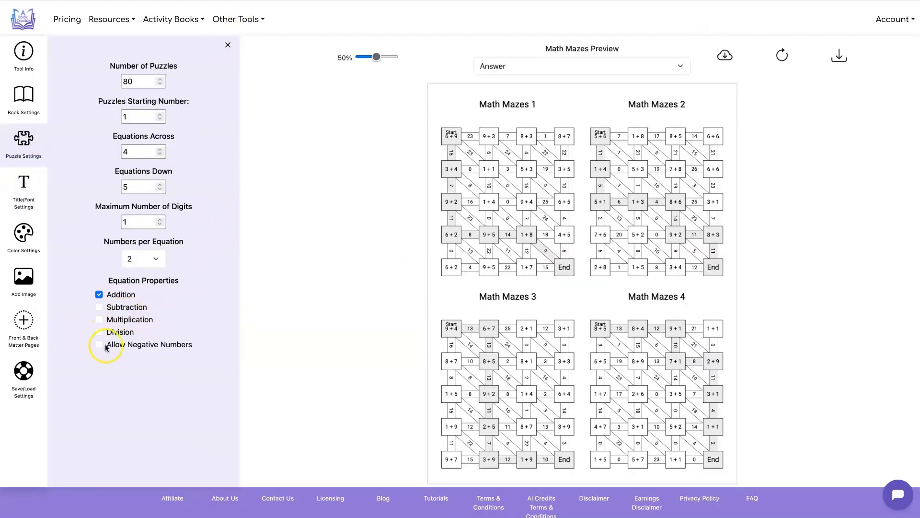
pyautogui.click(152, 259)
pyautogui.click(151, 255)
pyautogui.click(99, 307)
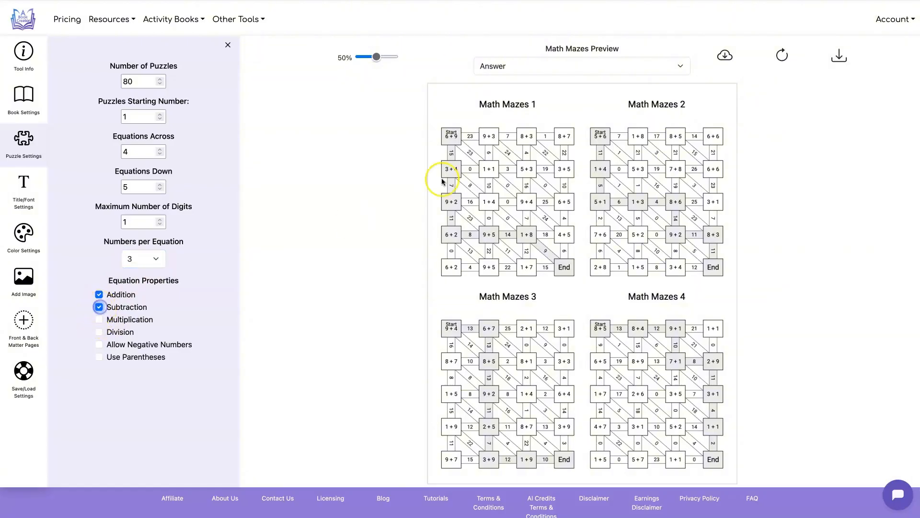
# Switch the preview to the puzzle page and enable parentheses in the equations, refreshing the preview
pyautogui.click(531, 65)
pyautogui.click(531, 51)
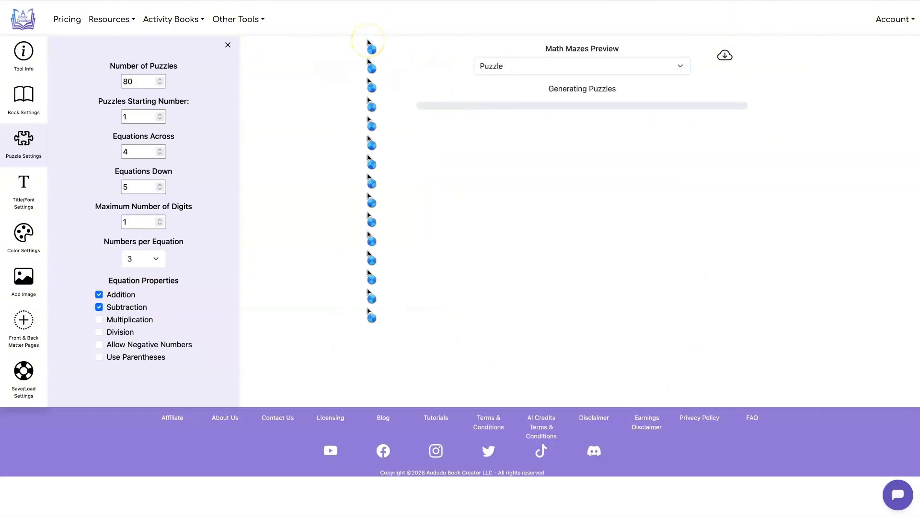
pyautogui.click(99, 357)
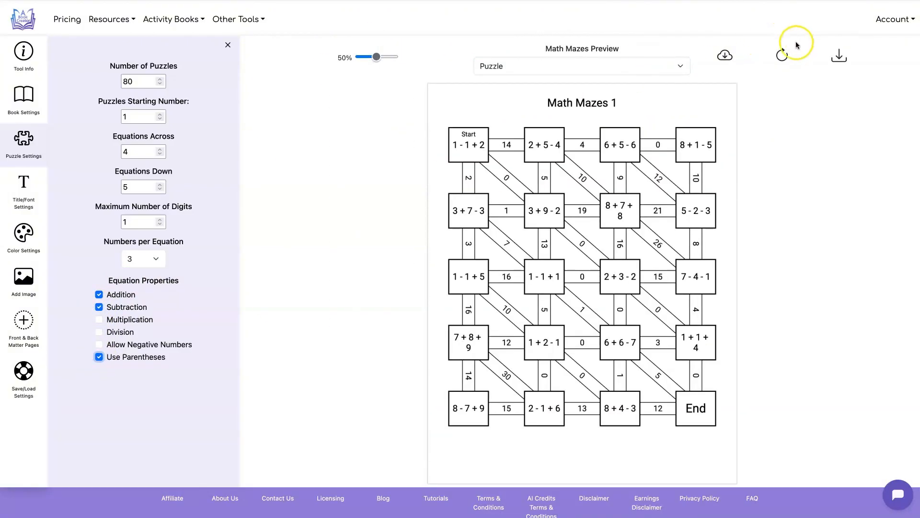
pyautogui.click(782, 55)
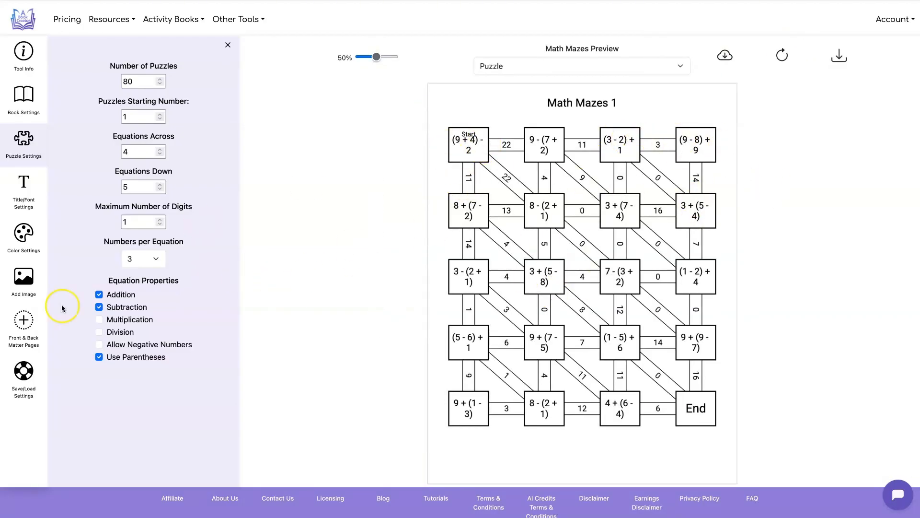
# Reduce the equation font size on puzzle pages so each equation fits on one line, and refresh the preview
pyautogui.click(22, 185)
pyautogui.scroll(-3, 215, 318)
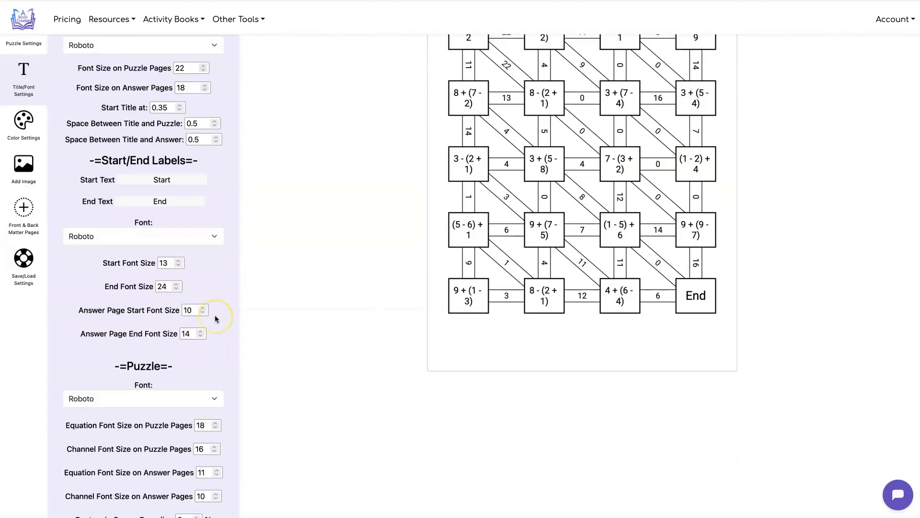
pyautogui.click(206, 381)
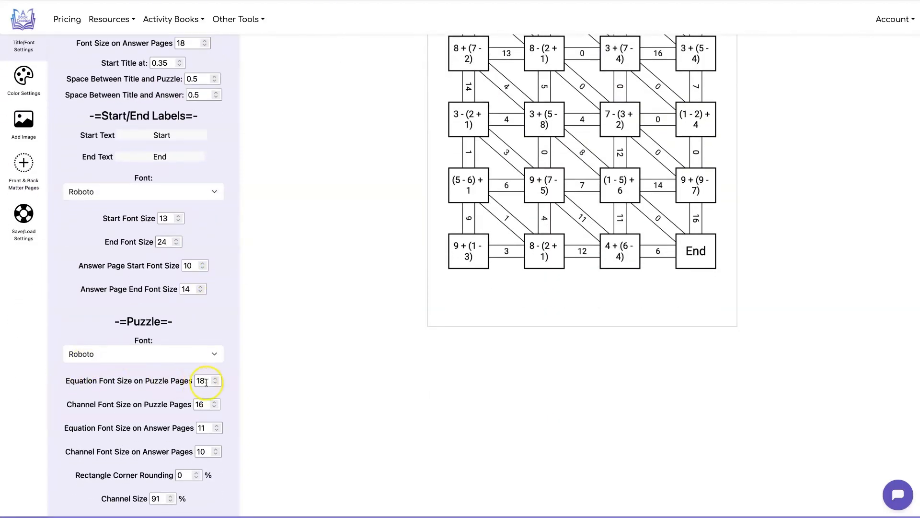
pyautogui.click(216, 383)
pyautogui.click(216, 382)
pyautogui.click(276, 374)
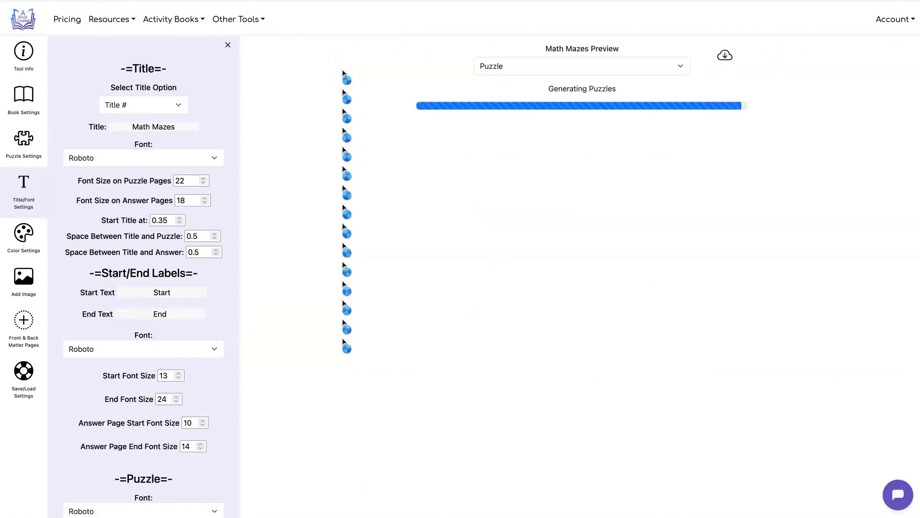
# Set the numbers per equation to 4 in the puzzle settings
pyautogui.click(28, 146)
pyautogui.click(158, 259)
pyautogui.click(136, 268)
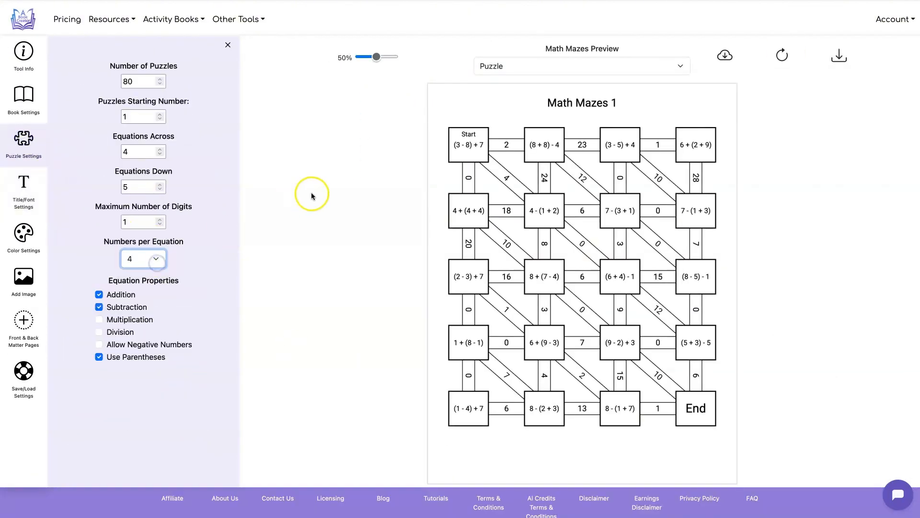
# Refresh the preview with the new equations, reduce the channel size to 27% to enlarge the equation boxes, and refresh again
pyautogui.click(787, 59)
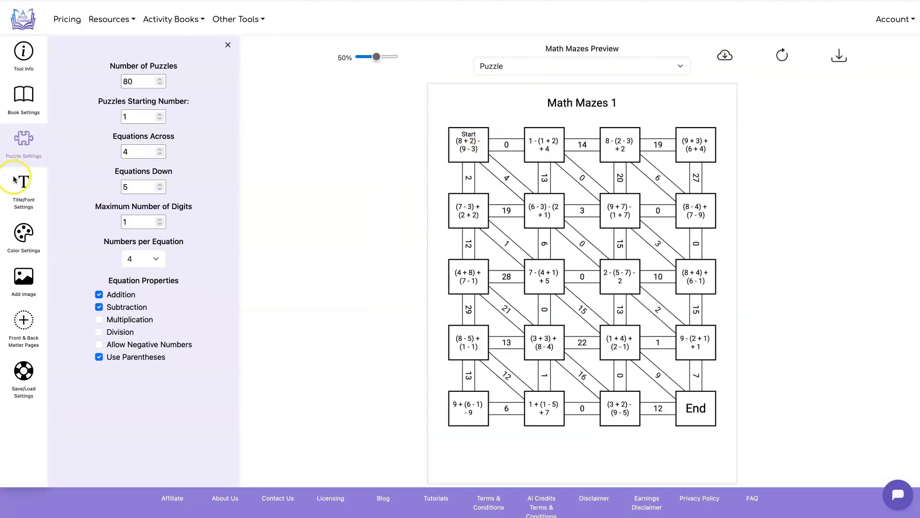
pyautogui.click(23, 185)
pyautogui.scroll(-5, 161, 185)
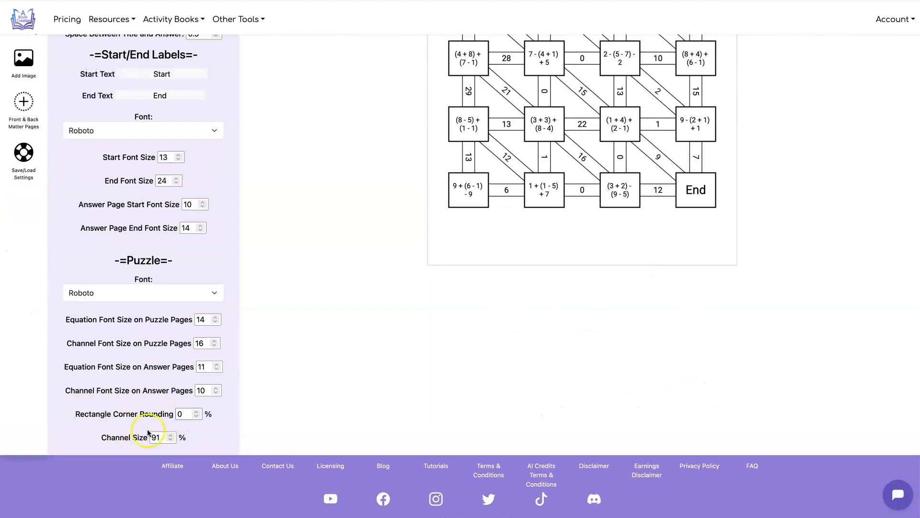
pyautogui.click(171, 439)
pyautogui.scroll(5, 462, 364)
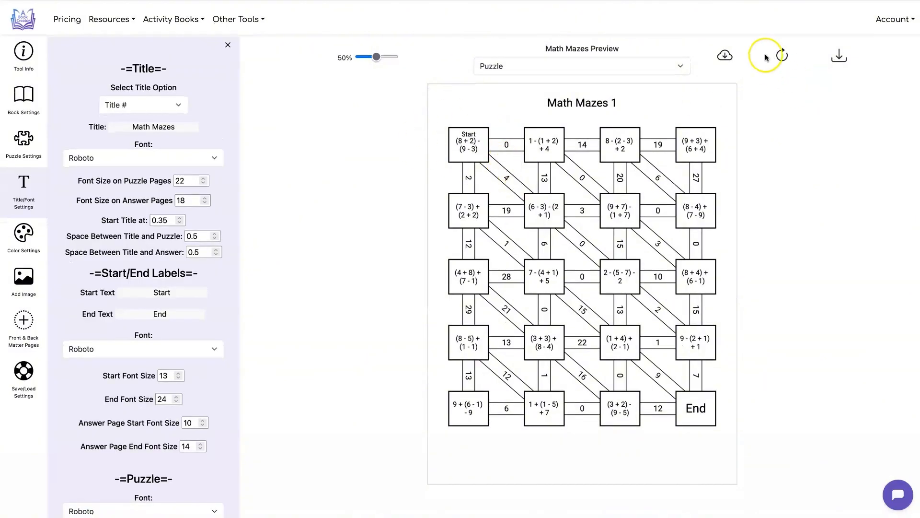
pyautogui.click(782, 52)
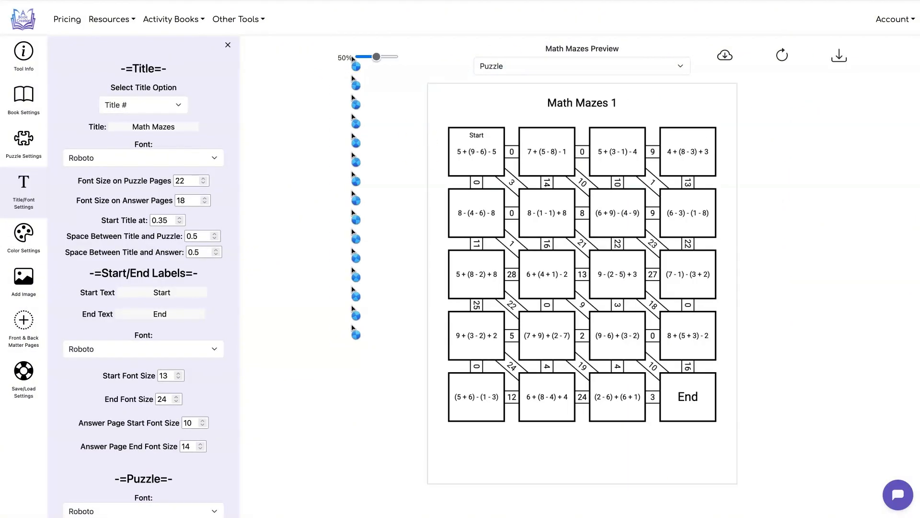
# Set the rectangle corner rounding to 30%, slightly increase the channel size, and refresh the puzzle preview
pyautogui.scroll(-5, 231, 158)
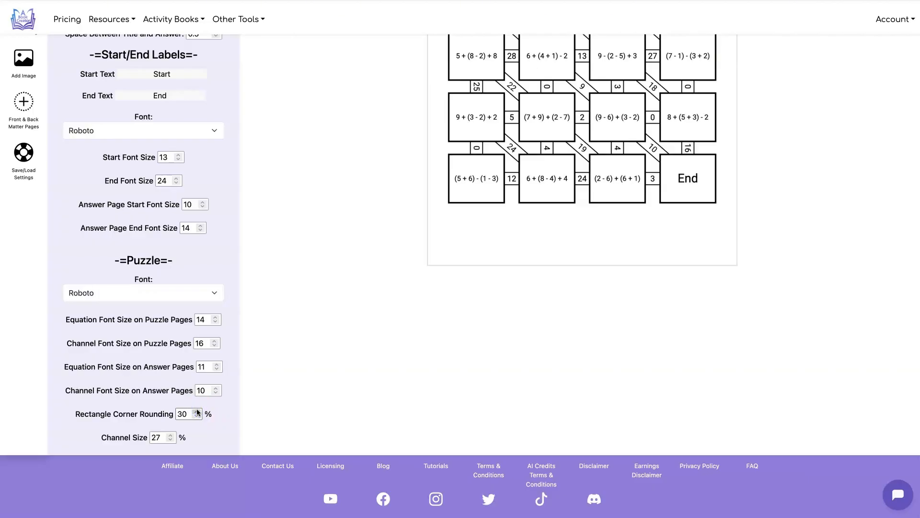
pyautogui.click(171, 437)
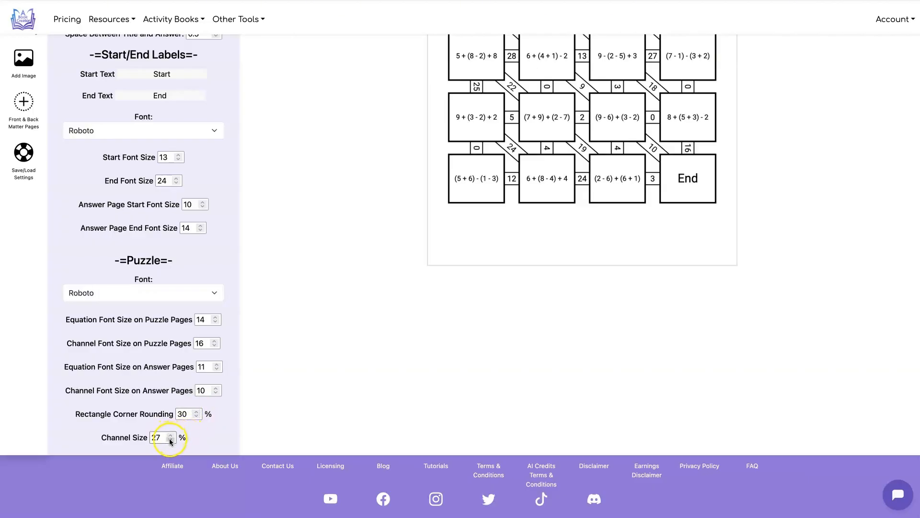
pyautogui.click(170, 436)
pyautogui.scroll(5, 468, 346)
pyautogui.click(775, 54)
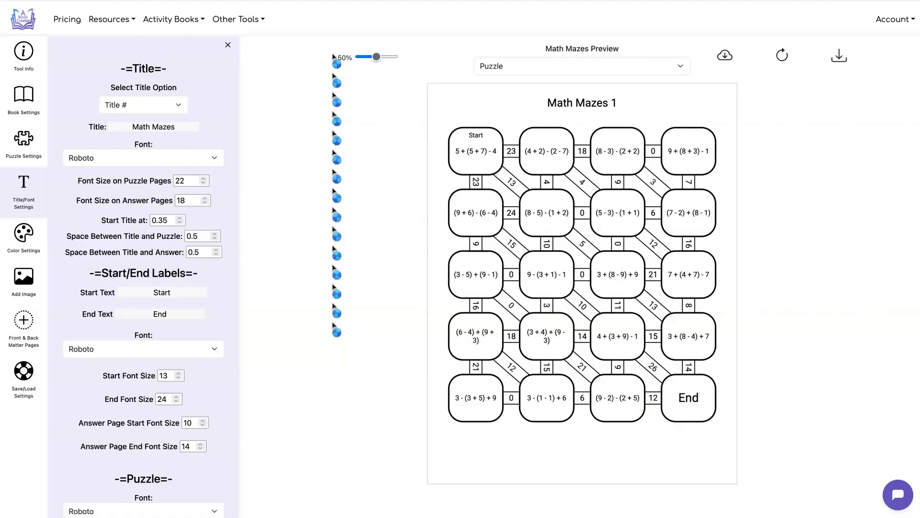
# Set the maximum number of digits to 4 in the puzzle settings, keeping 4 numbers per equation
pyautogui.click(27, 151)
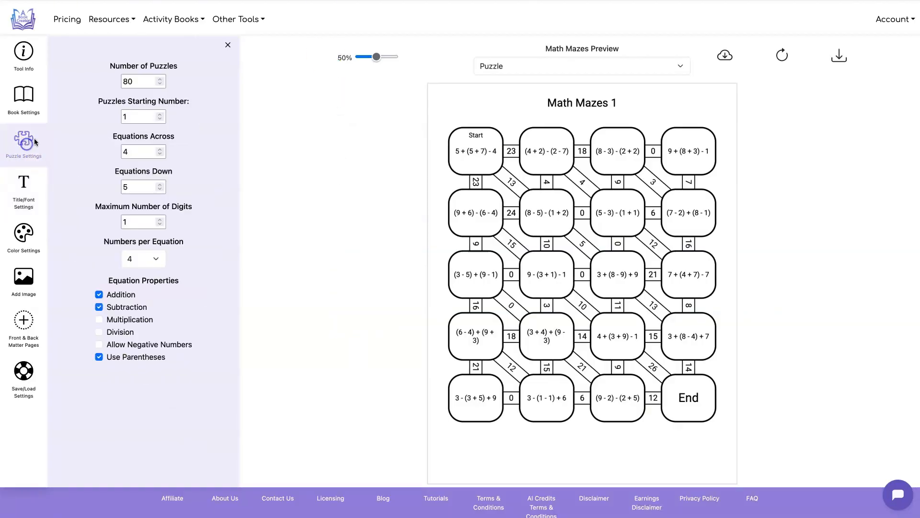
pyautogui.scroll(-1, 257, 177)
pyautogui.scroll(1, 274, 210)
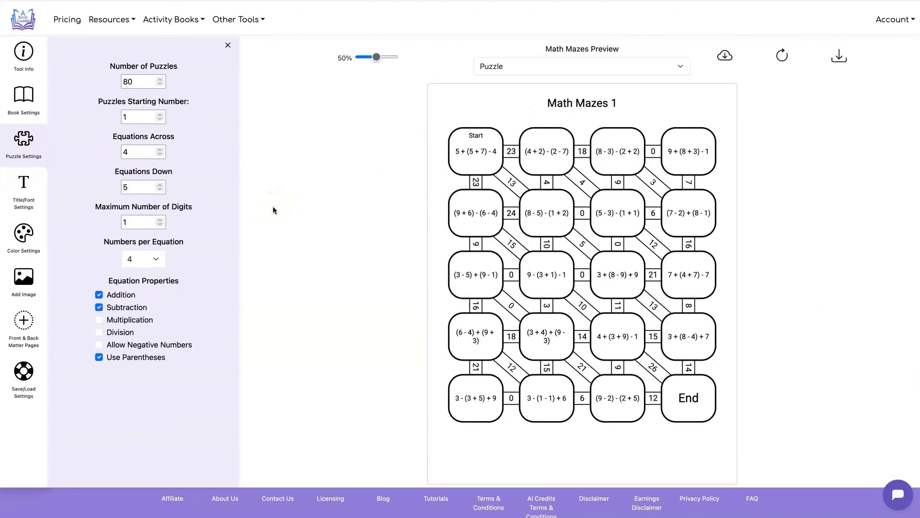
pyautogui.click(159, 220)
pyautogui.click(159, 220)
pyautogui.click(159, 220)
pyautogui.click(156, 257)
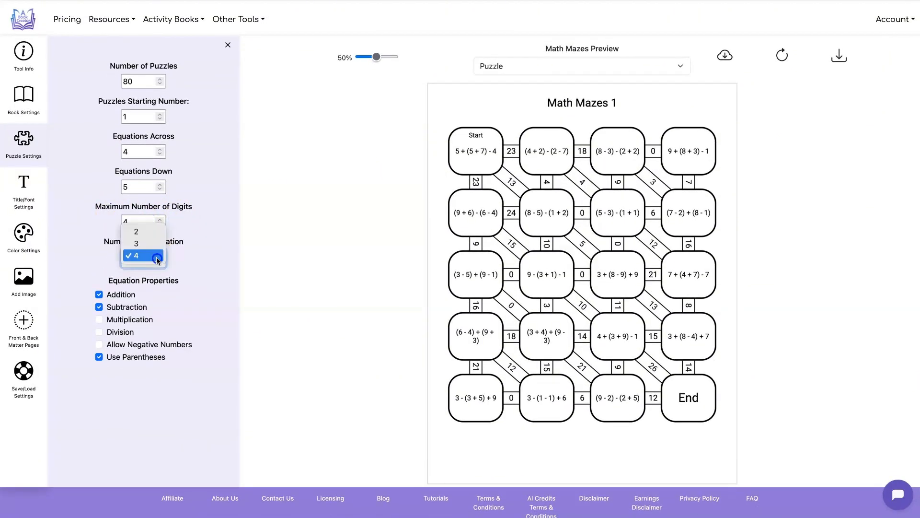
pyautogui.click(200, 253)
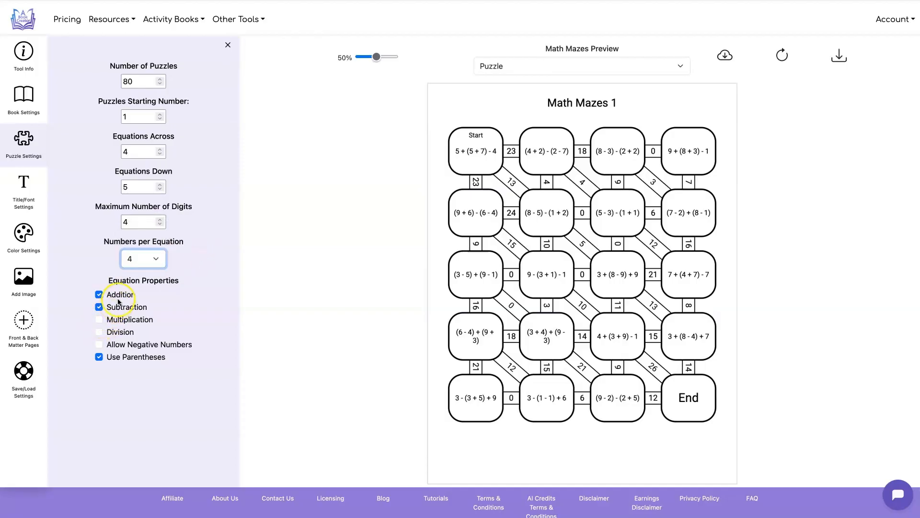